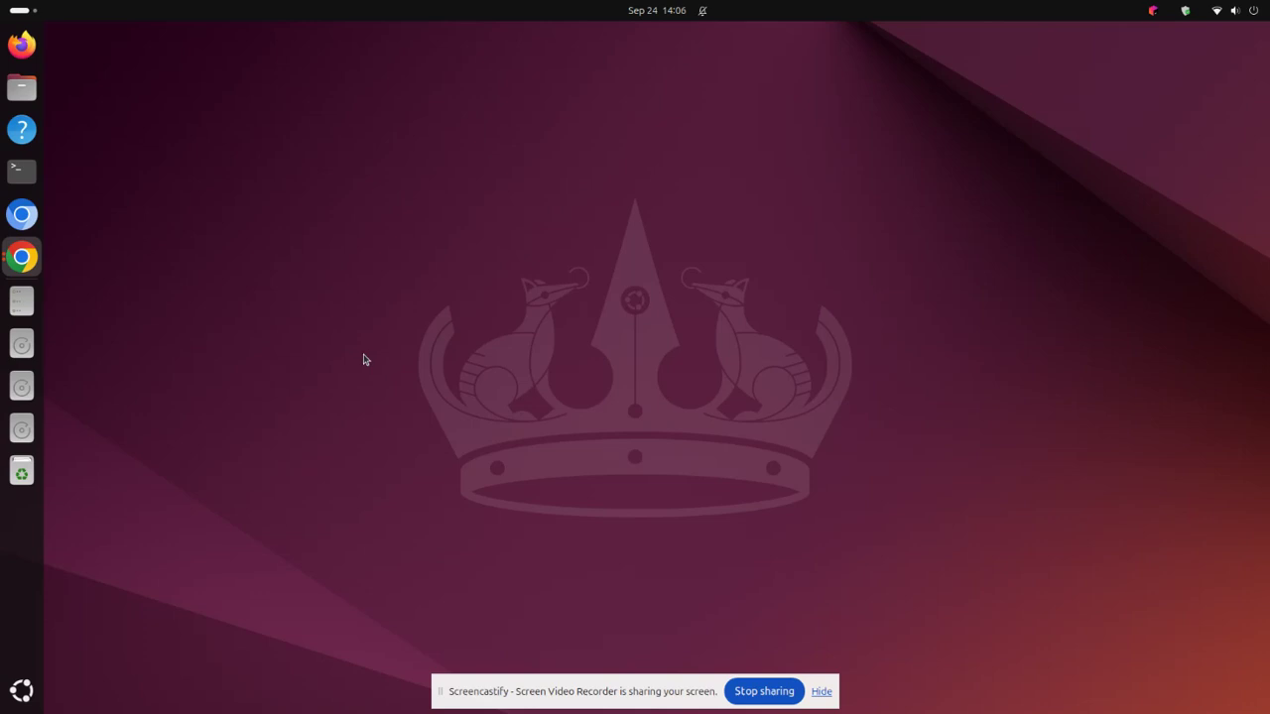
Step: Launch GIMP by searching 'gi' in the Activities application grid
click(23, 689)
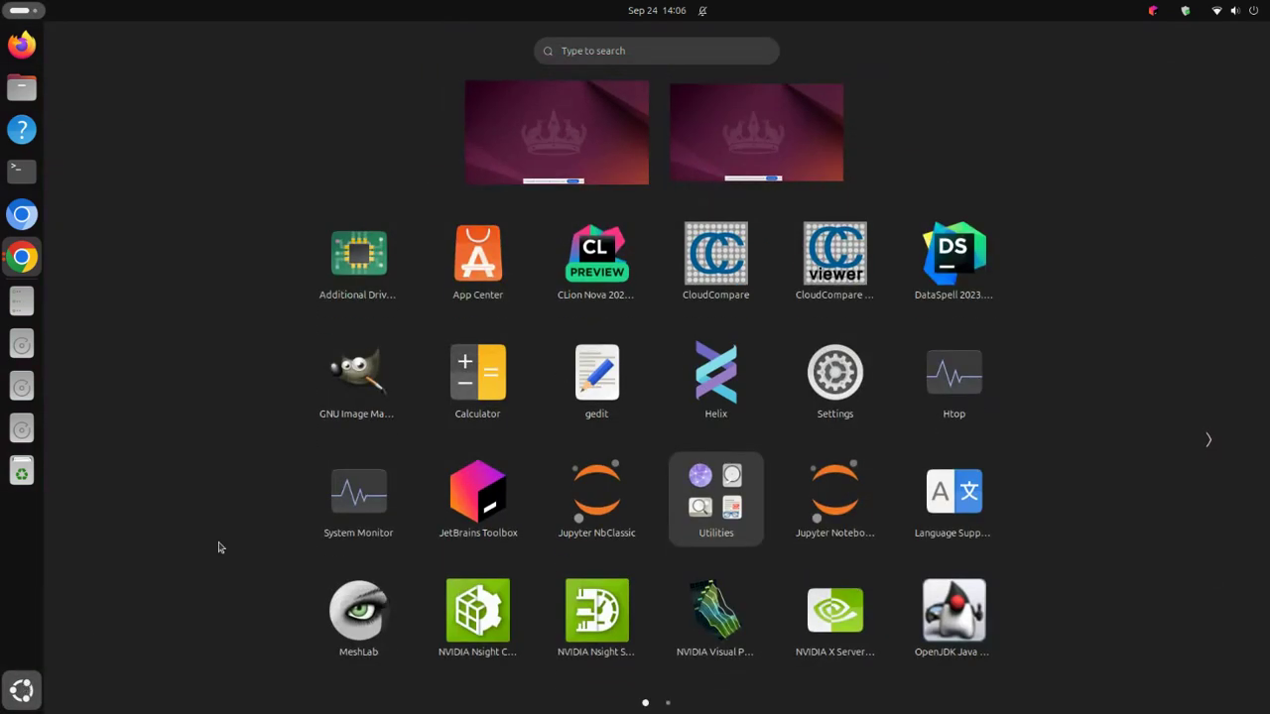
click(648, 47)
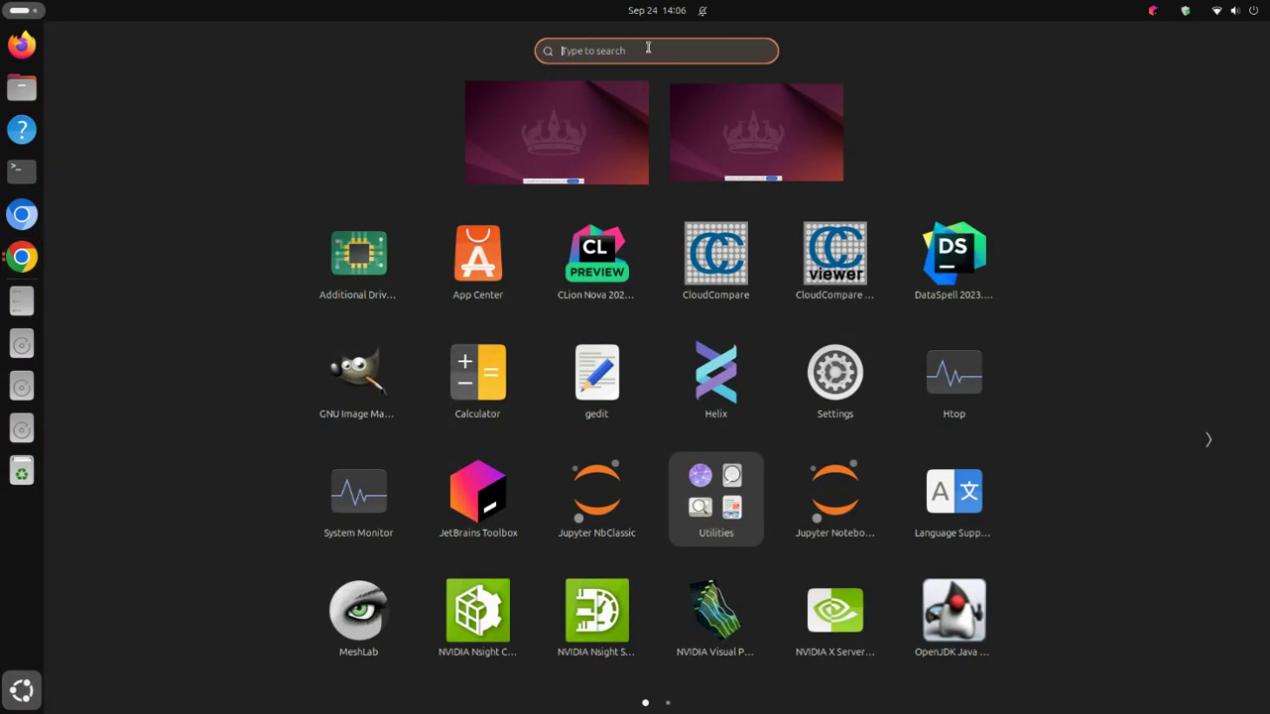
text(gi)
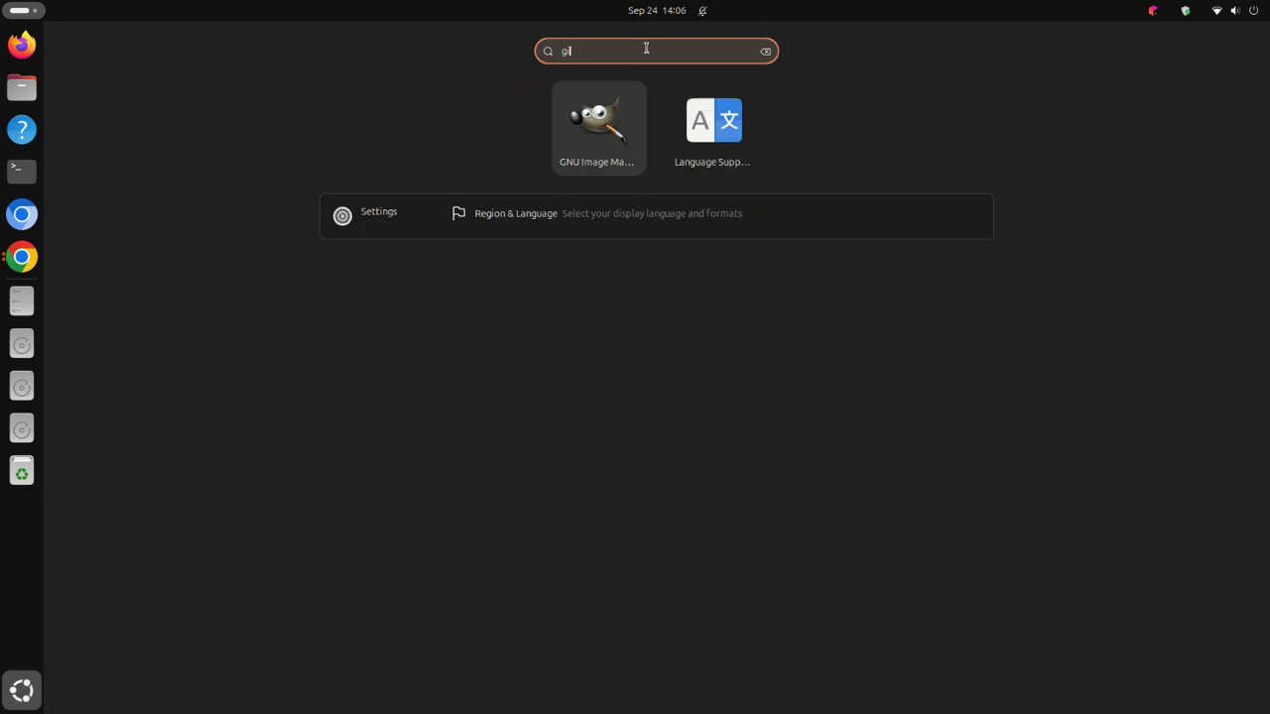
click(605, 131)
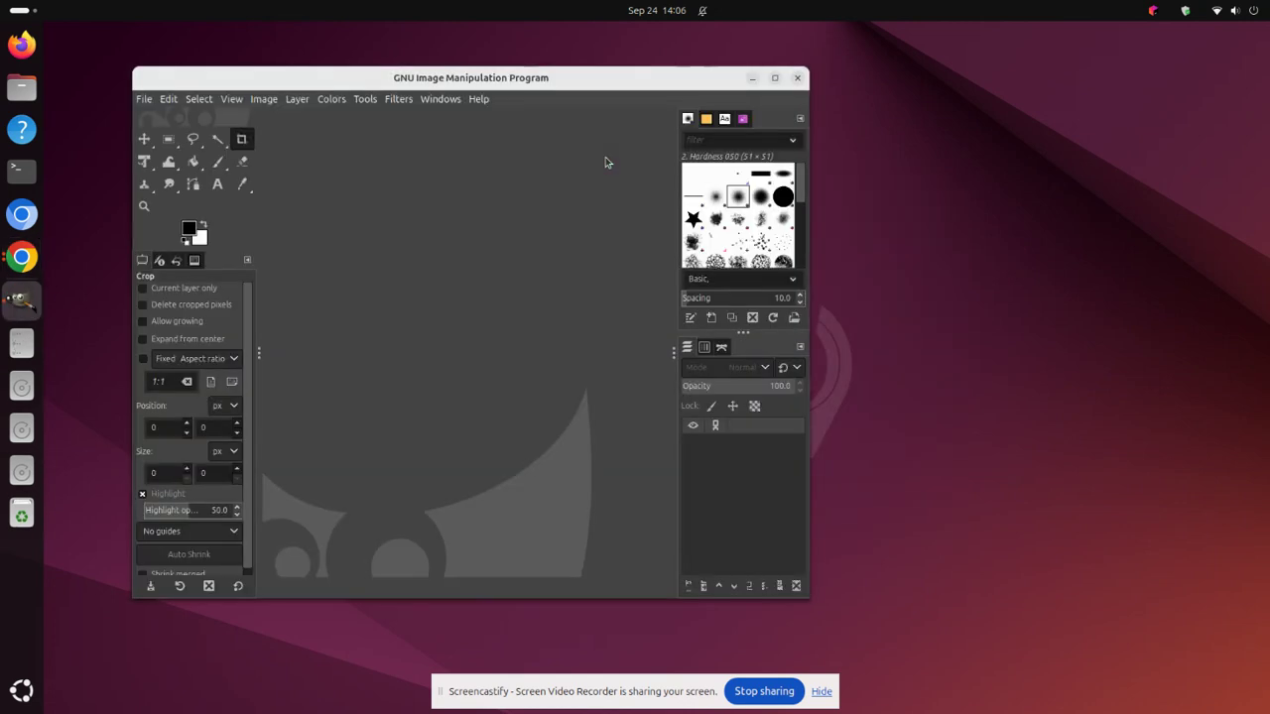
Step: In Open Image, browse to Developer/pytorch_concrete_flaws_segmentation/crack_data/crack_training/image
click(146, 99)
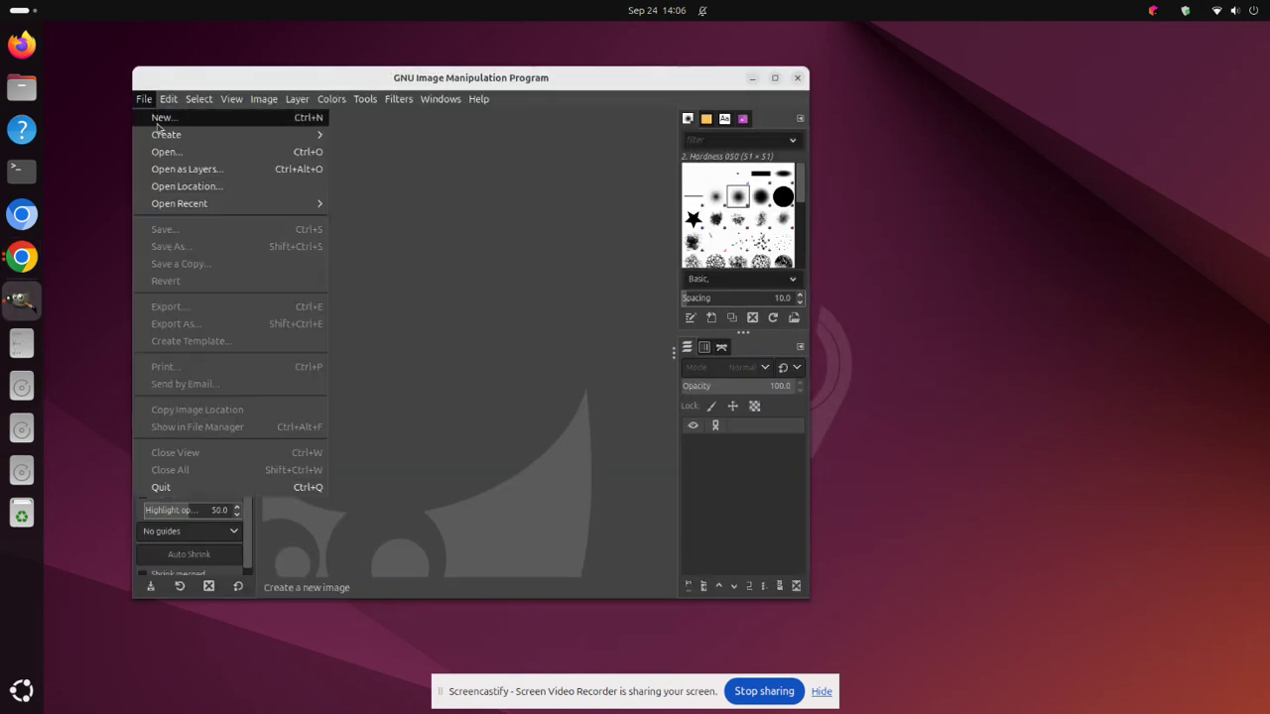
click(171, 154)
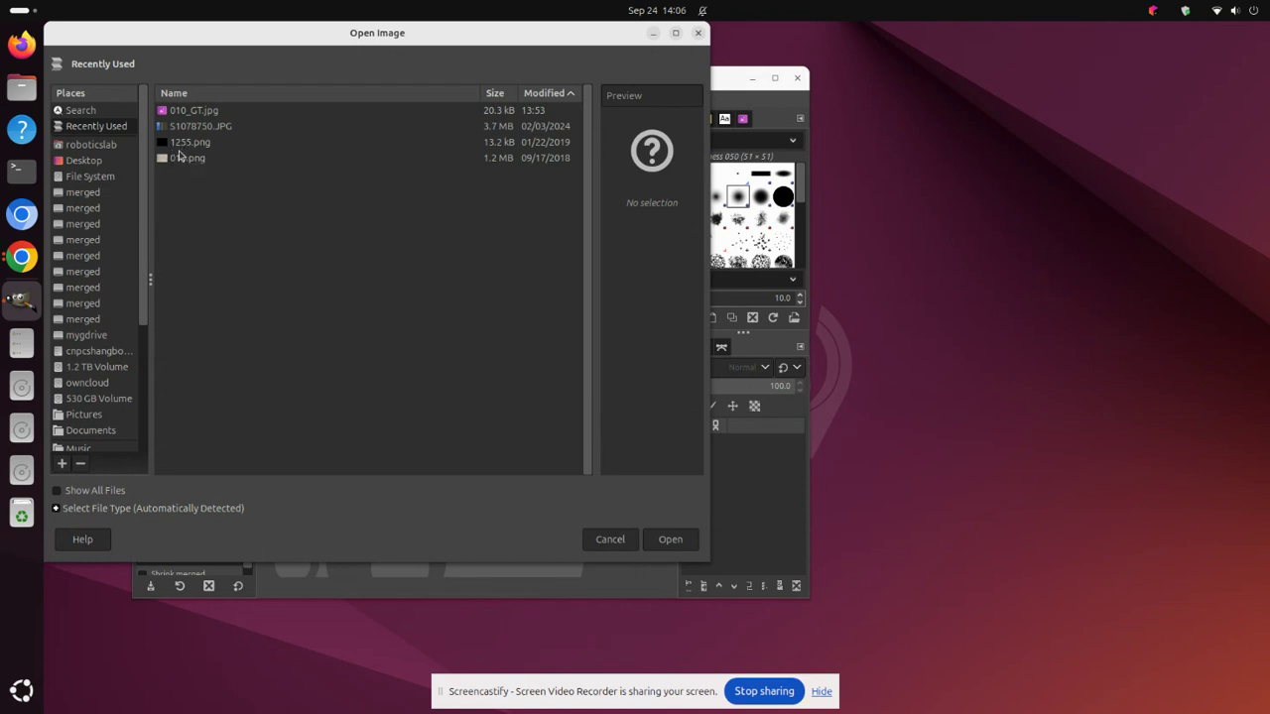
mouse_move(143, 208)
mouse_down()
mouse_move(147, 363)
mouse_move(102, 150)
mouse_up()
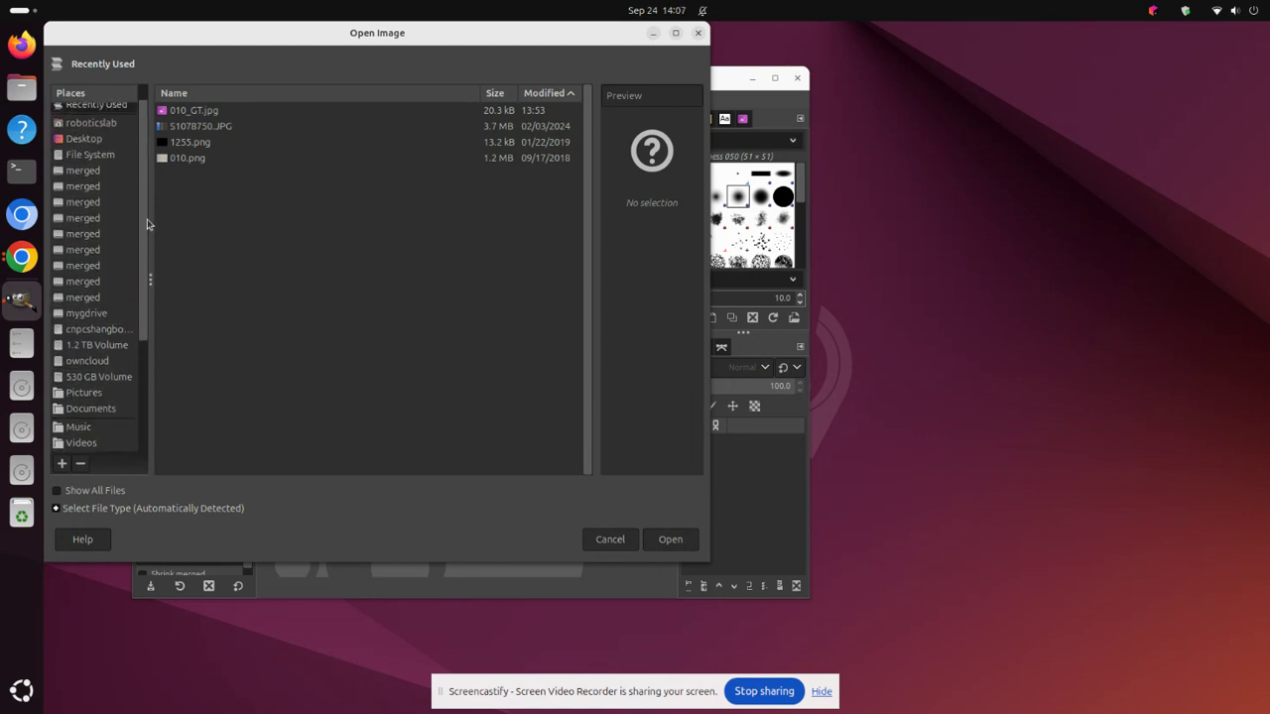
click(100, 145)
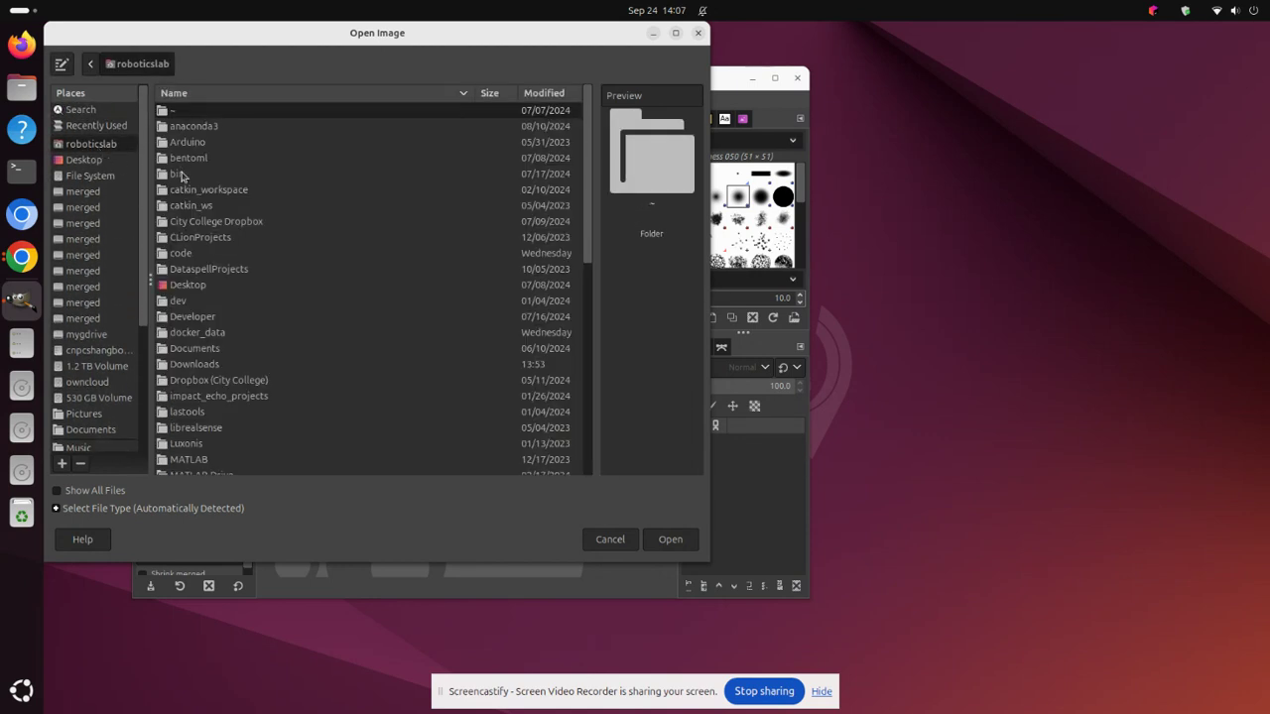
double_click(198, 318)
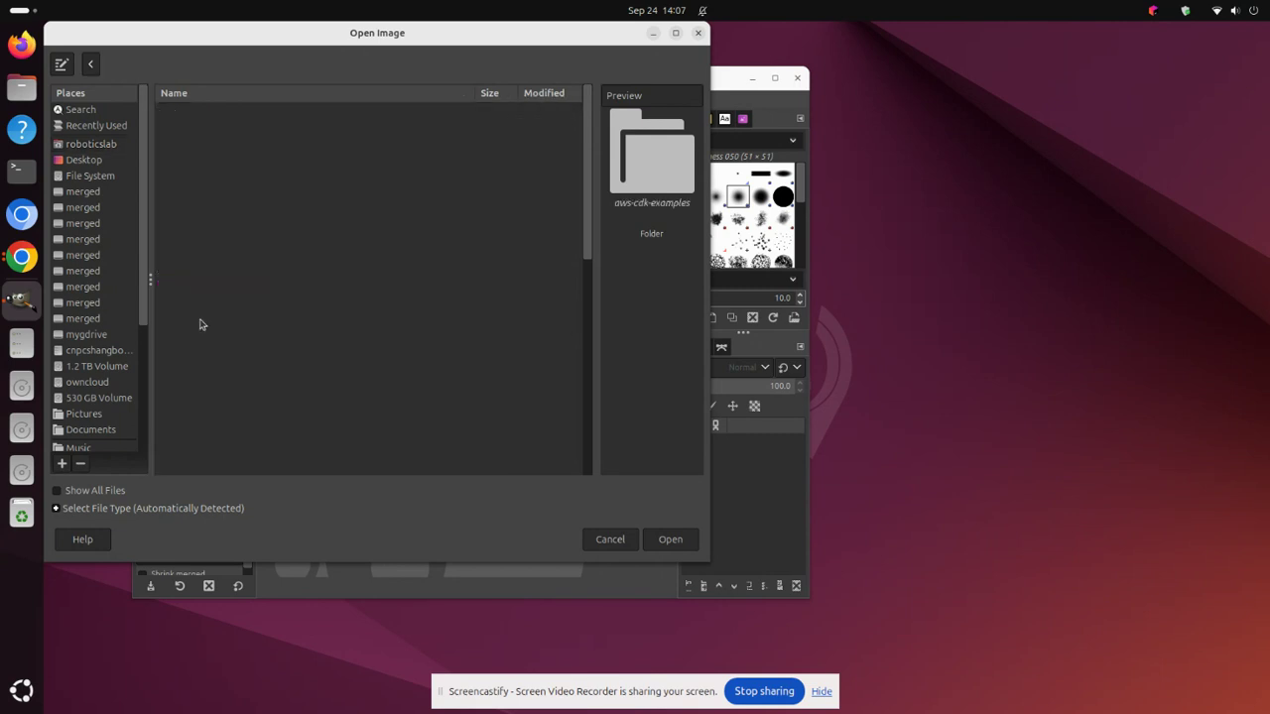
scroll(226, 315, down, 5)
scroll(235, 335, down, 5)
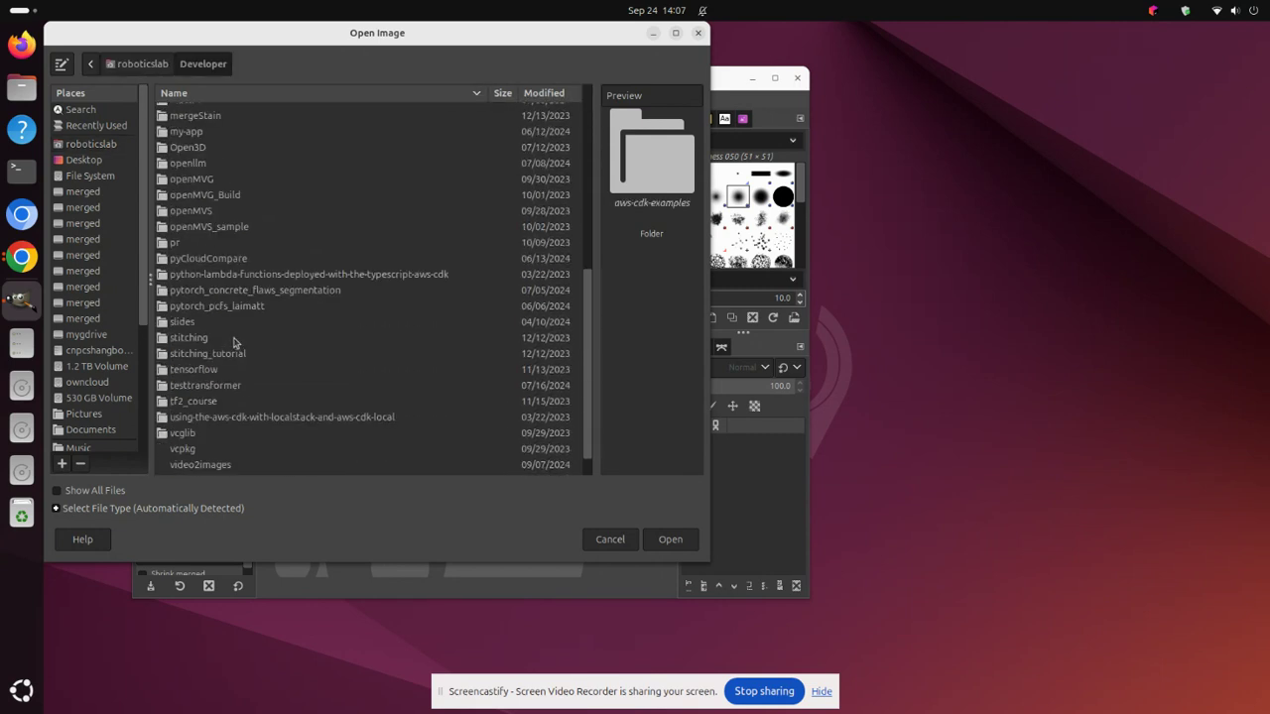
click(251, 291)
double_click(249, 292)
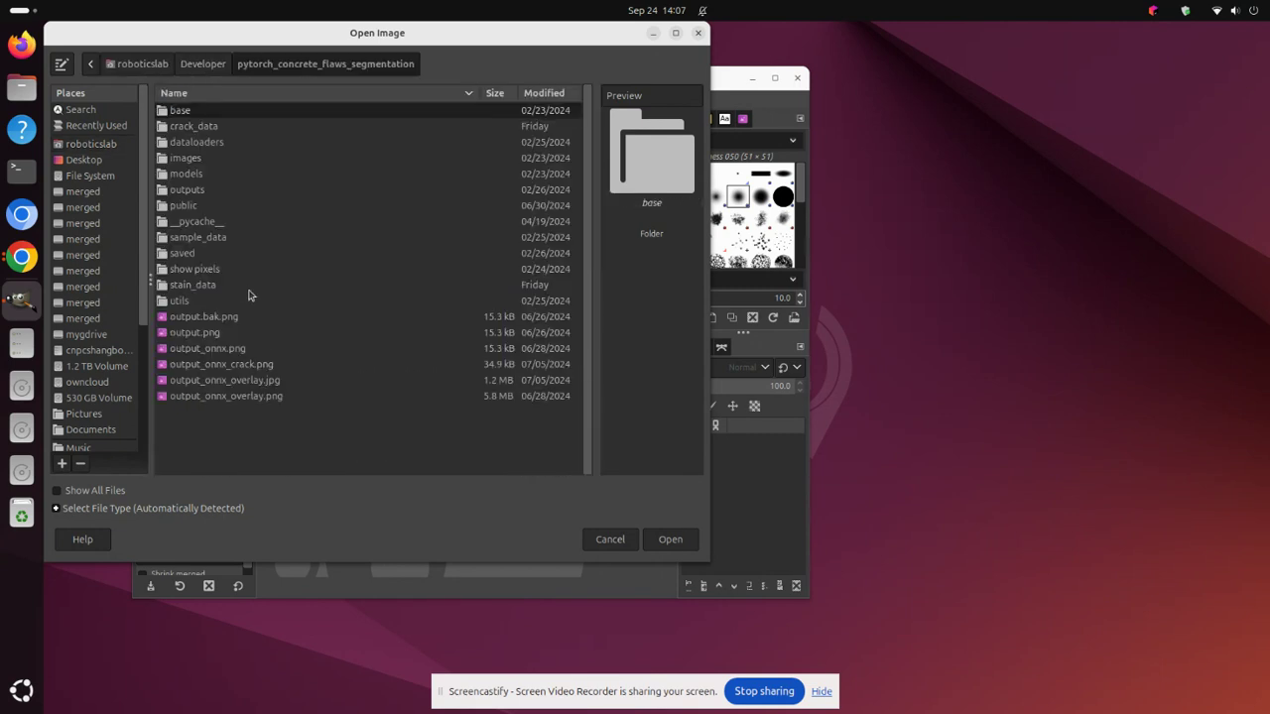
double_click(193, 127)
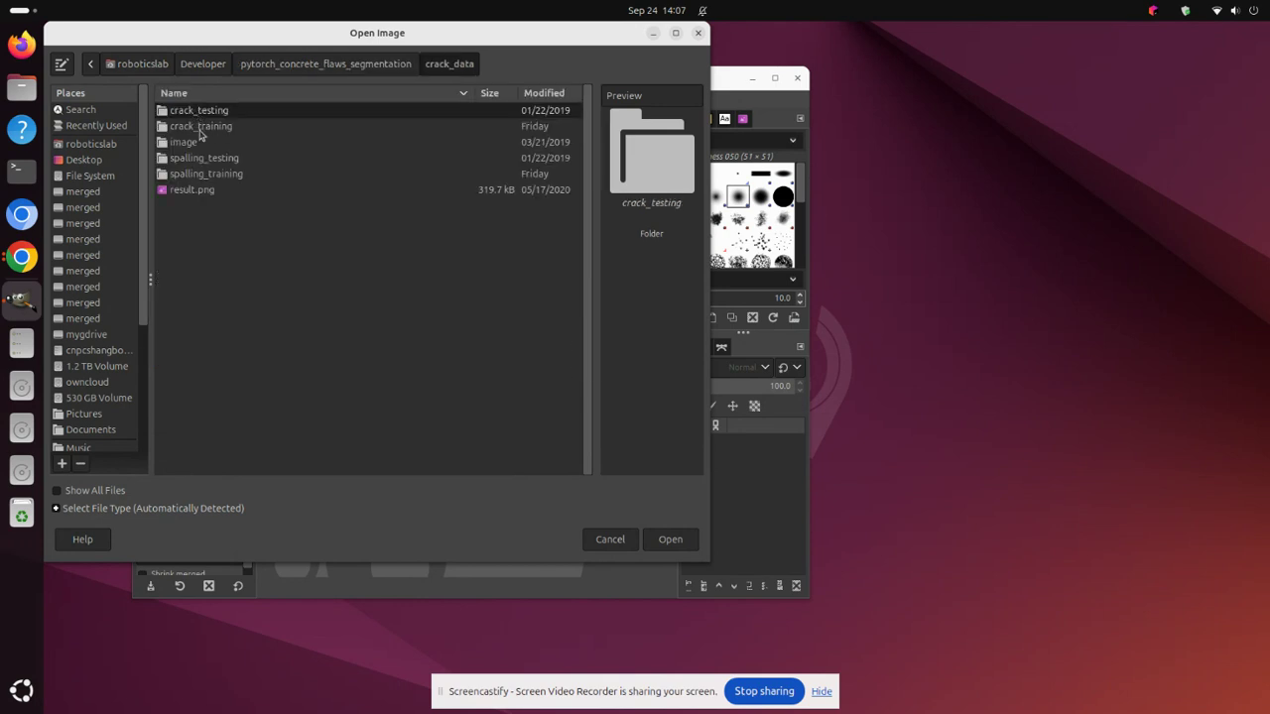
double_click(203, 126)
double_click(177, 128)
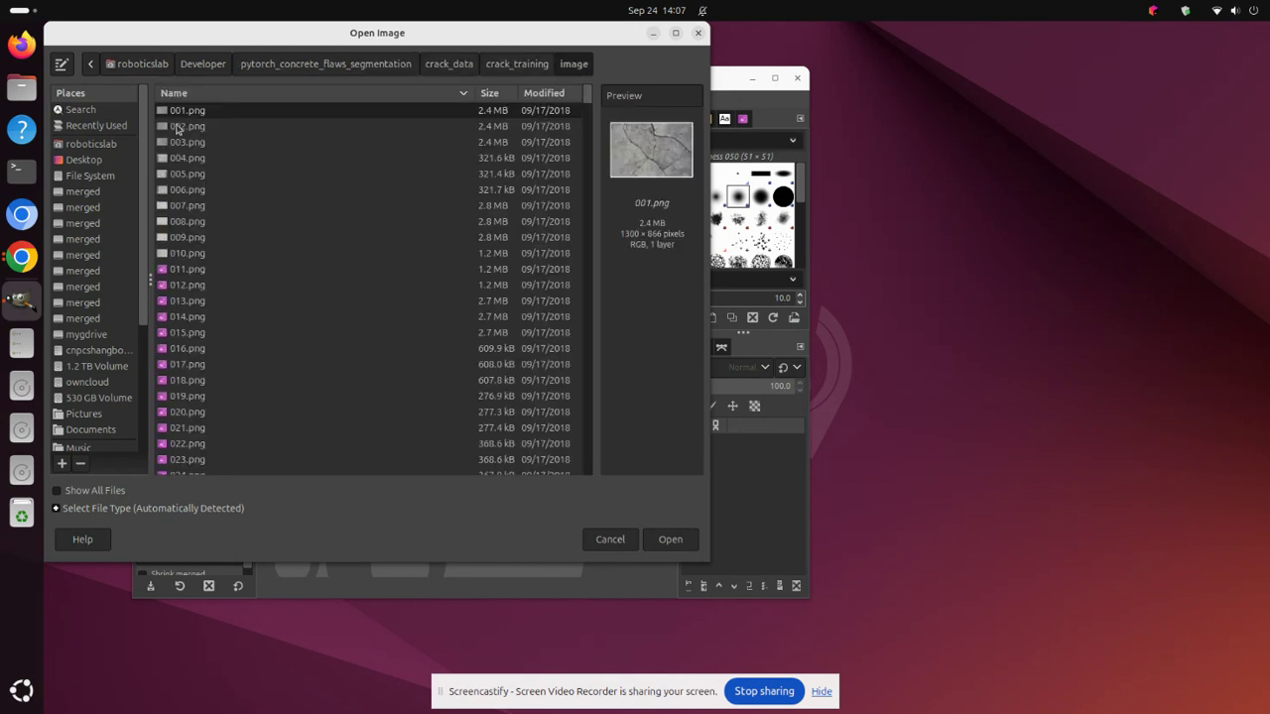
Step: Preview the crack photos and open 010.png, which has a clear crack
click(196, 127)
click(196, 147)
click(195, 165)
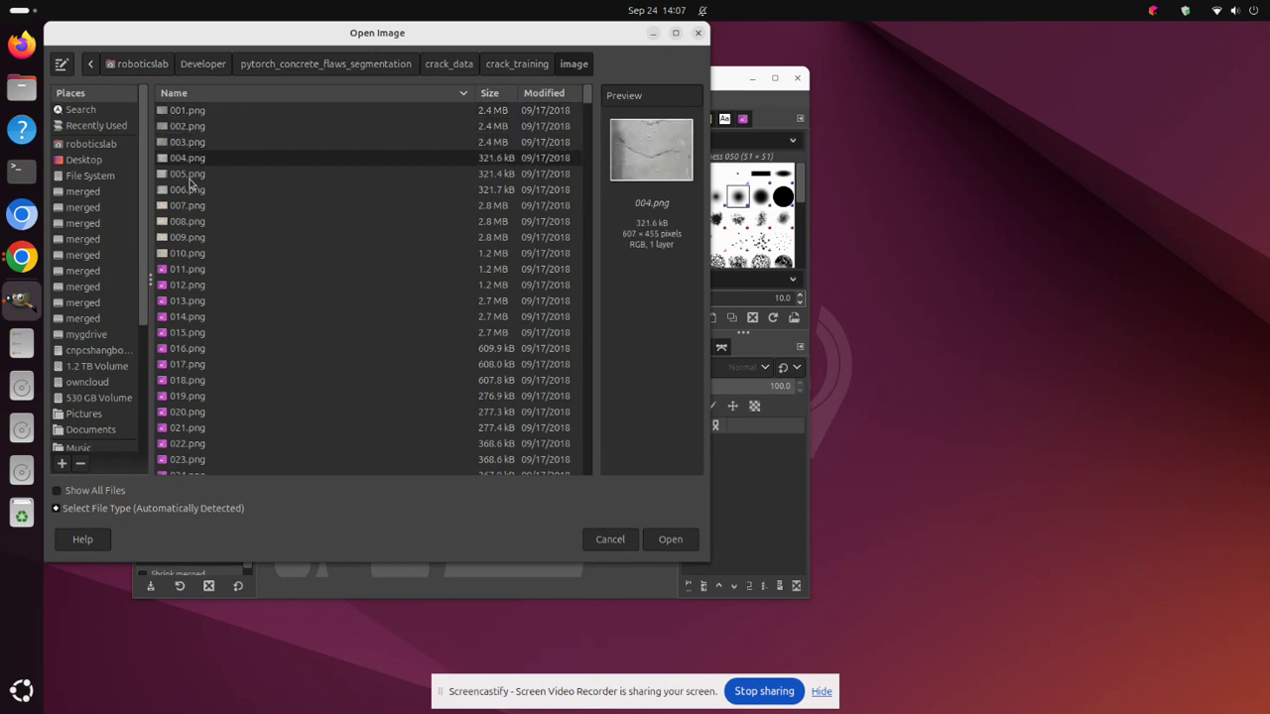
click(190, 179)
click(189, 194)
click(188, 208)
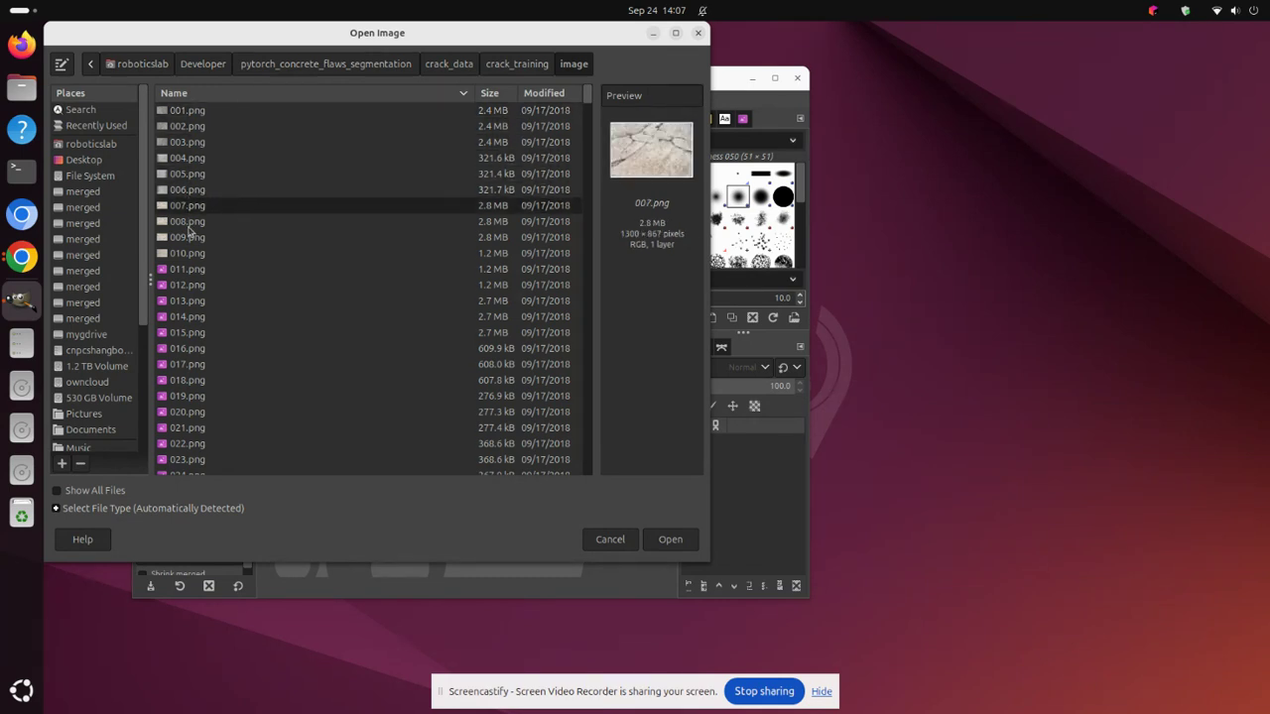
click(189, 226)
click(194, 255)
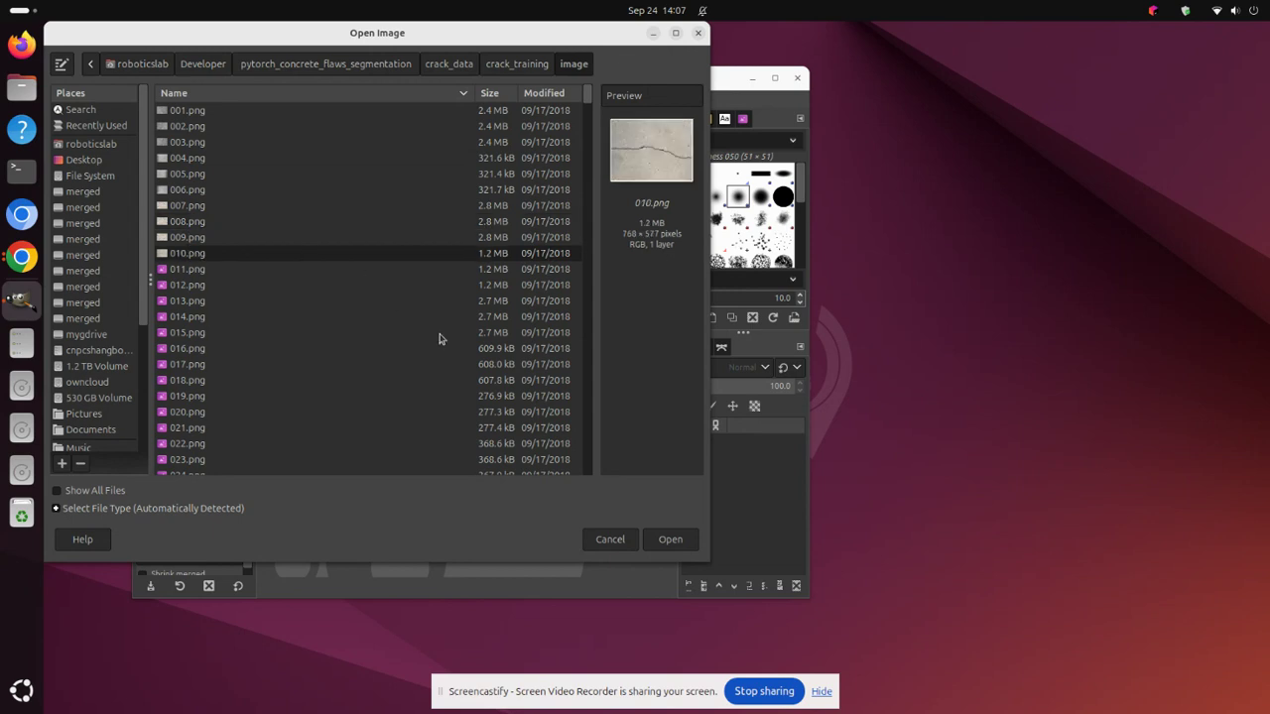
click(673, 541)
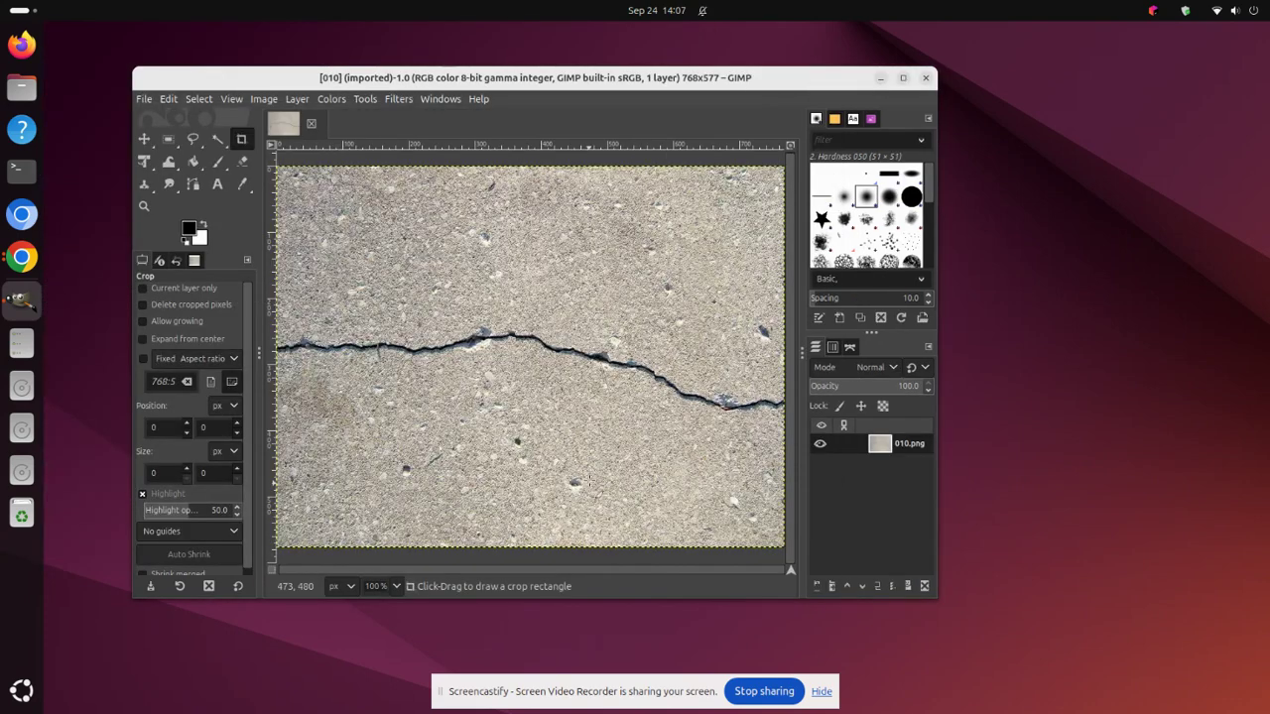
Step: Use the Paintbrush with the 2. Hardness 100 brush at size 14, window maximized
click(219, 163)
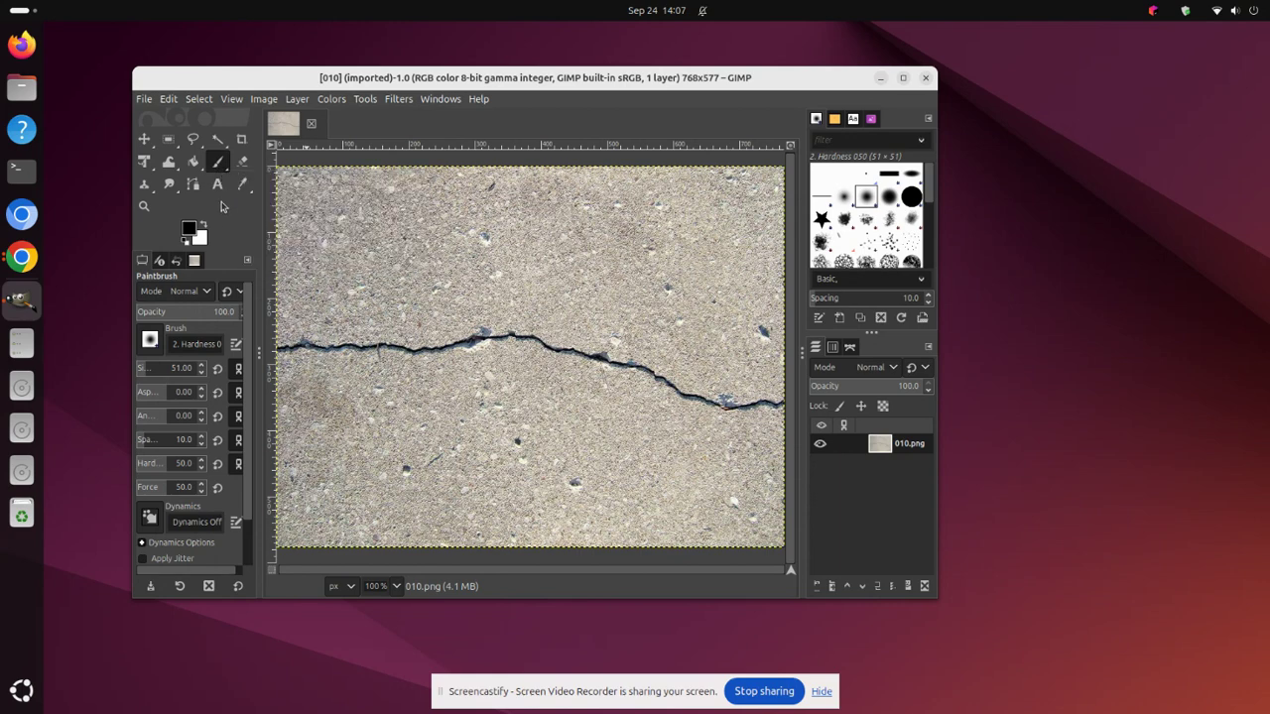
click(912, 198)
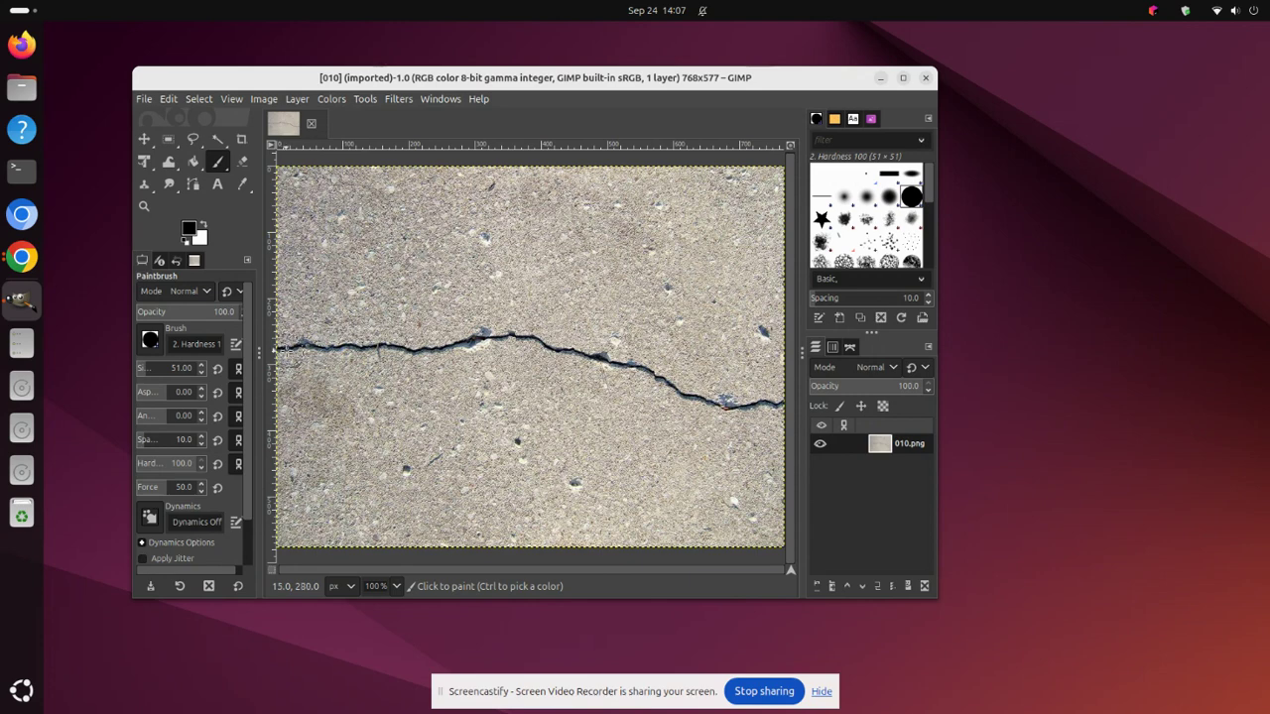
key(bracketleft)
key(bracketleft)
key(bracketleft)
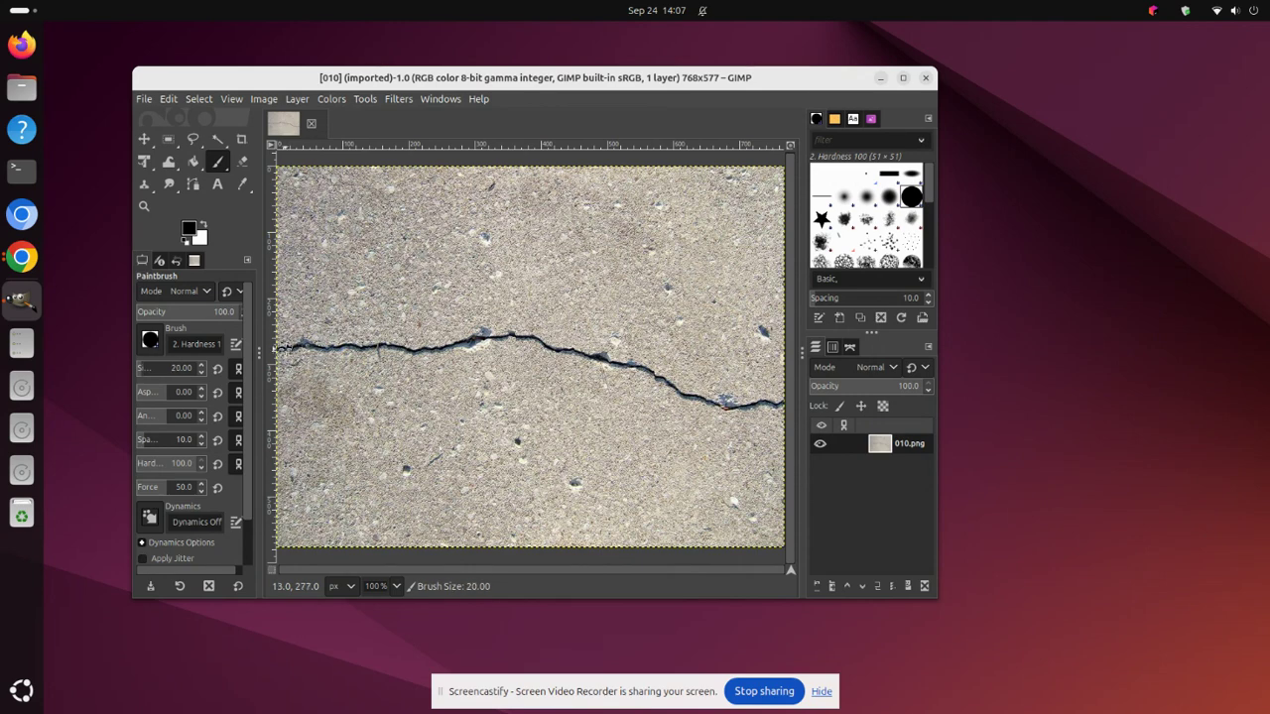
key(bracketleft)
key(bracketleft)
click(903, 79)
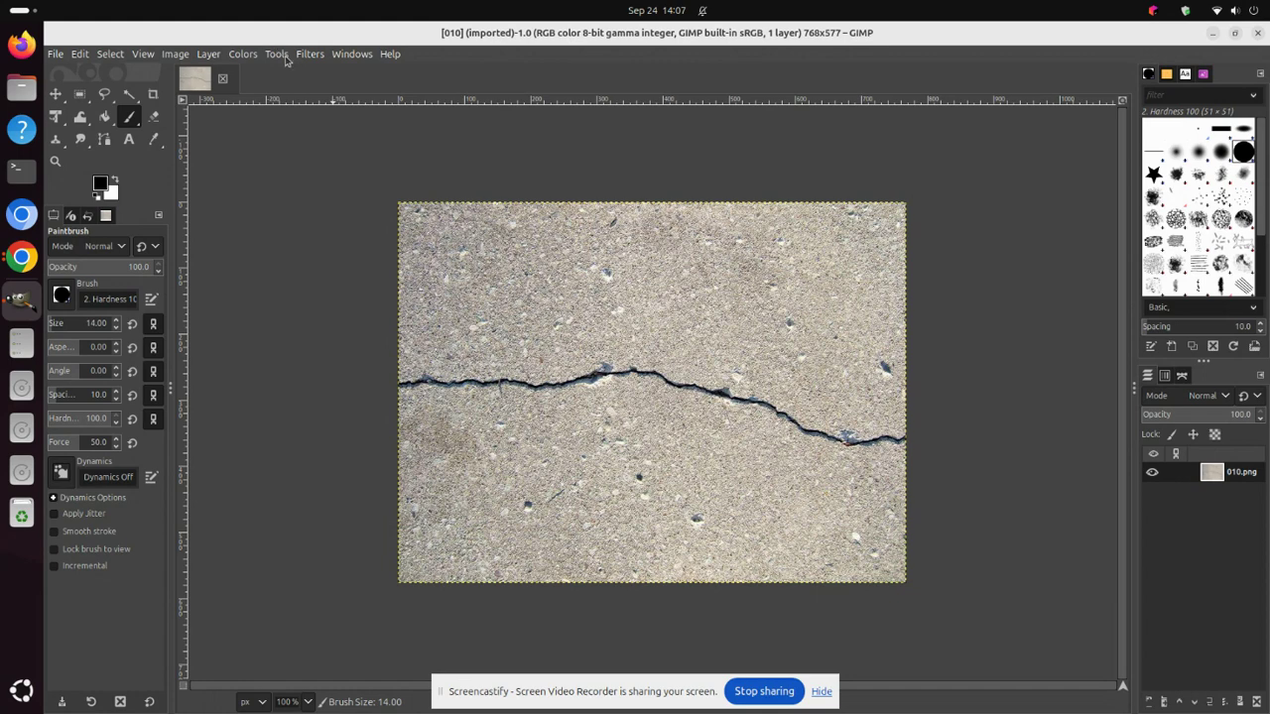
Step: Set the canvas zoom to 200% from the status-bar zoom list
click(308, 702)
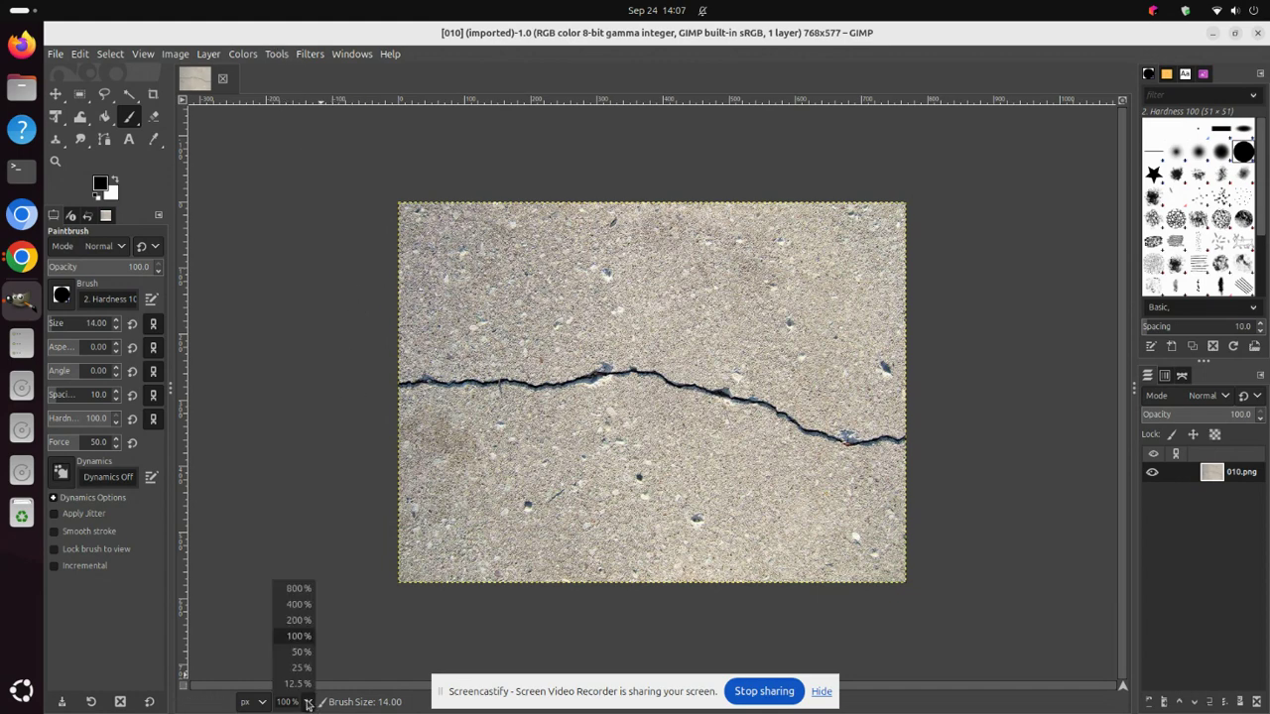
click(301, 636)
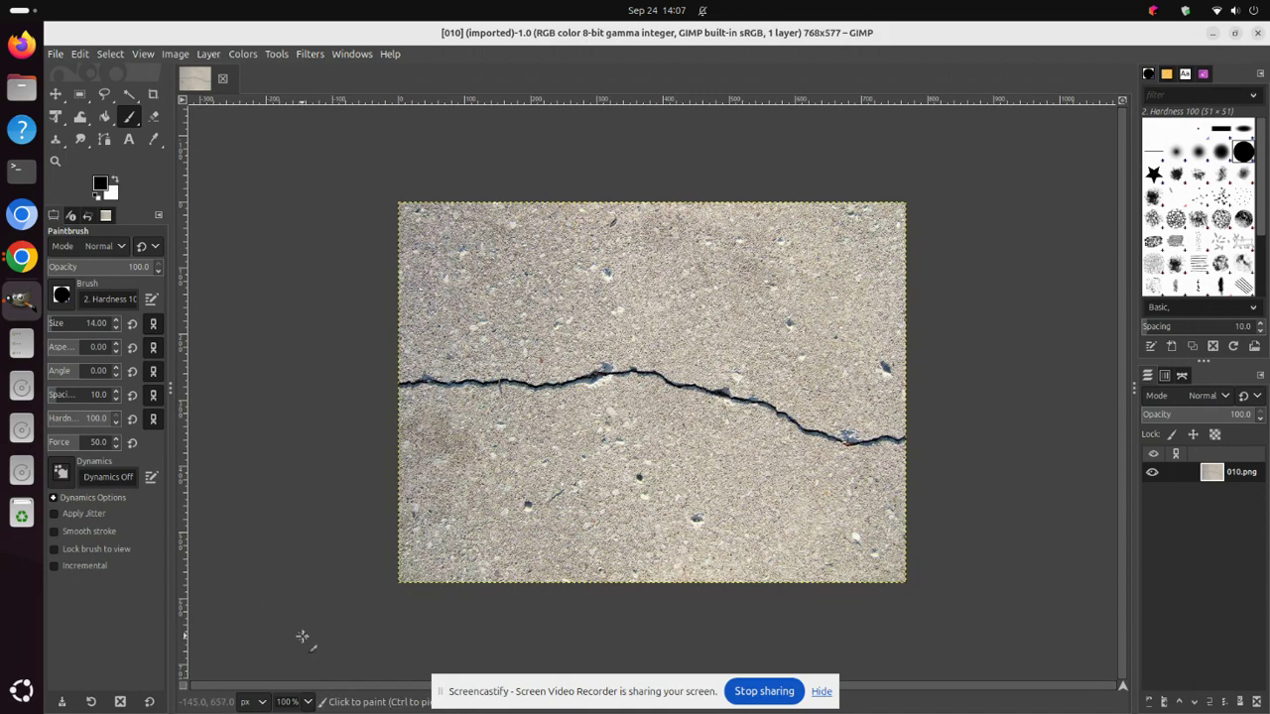
click(306, 702)
click(300, 621)
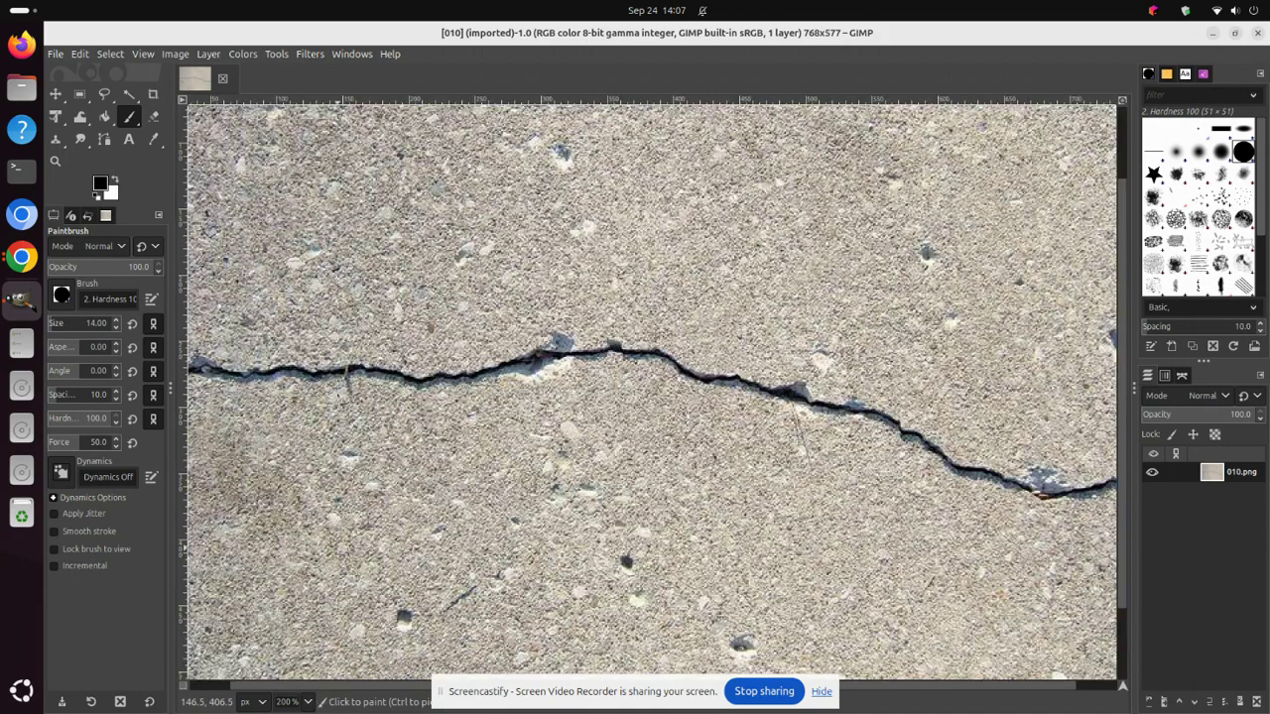
Step: Reduce the brush size to 4 and test a dab at the crack's left end
click(350, 686)
drag(350, 685, 311, 686)
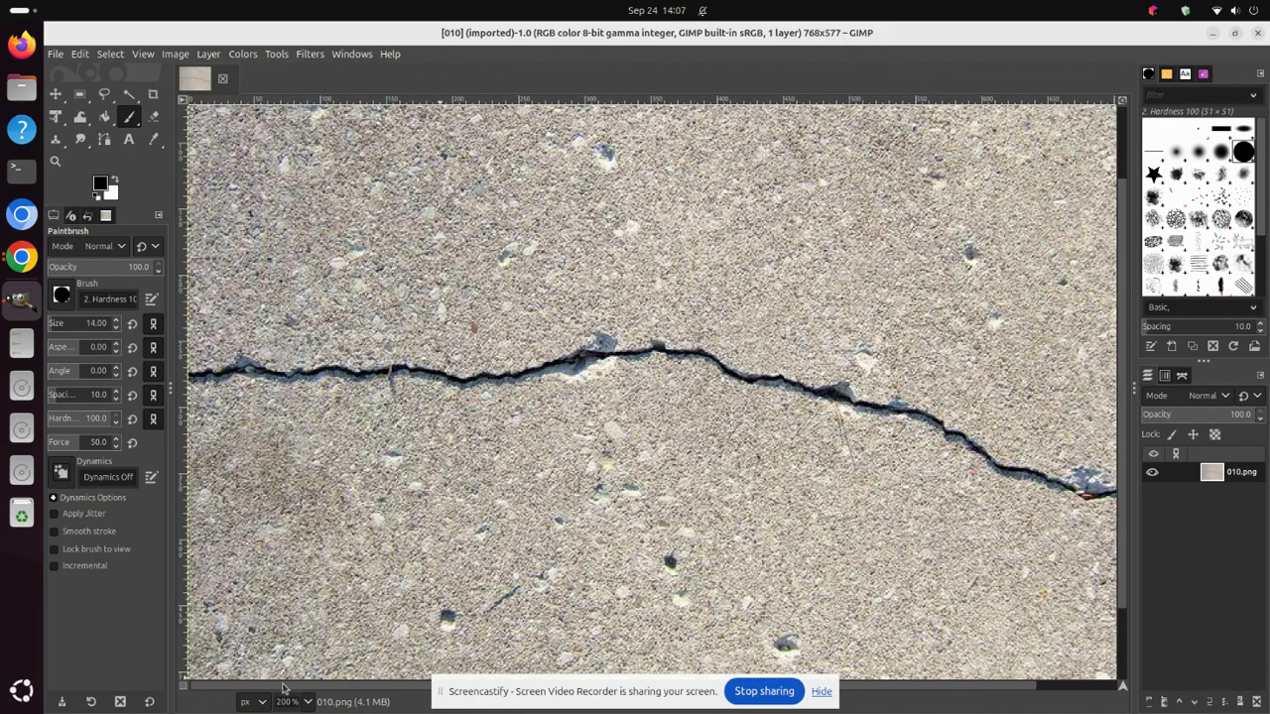
key(bracketleft)
key(bracketleft)
key(bracketleft)
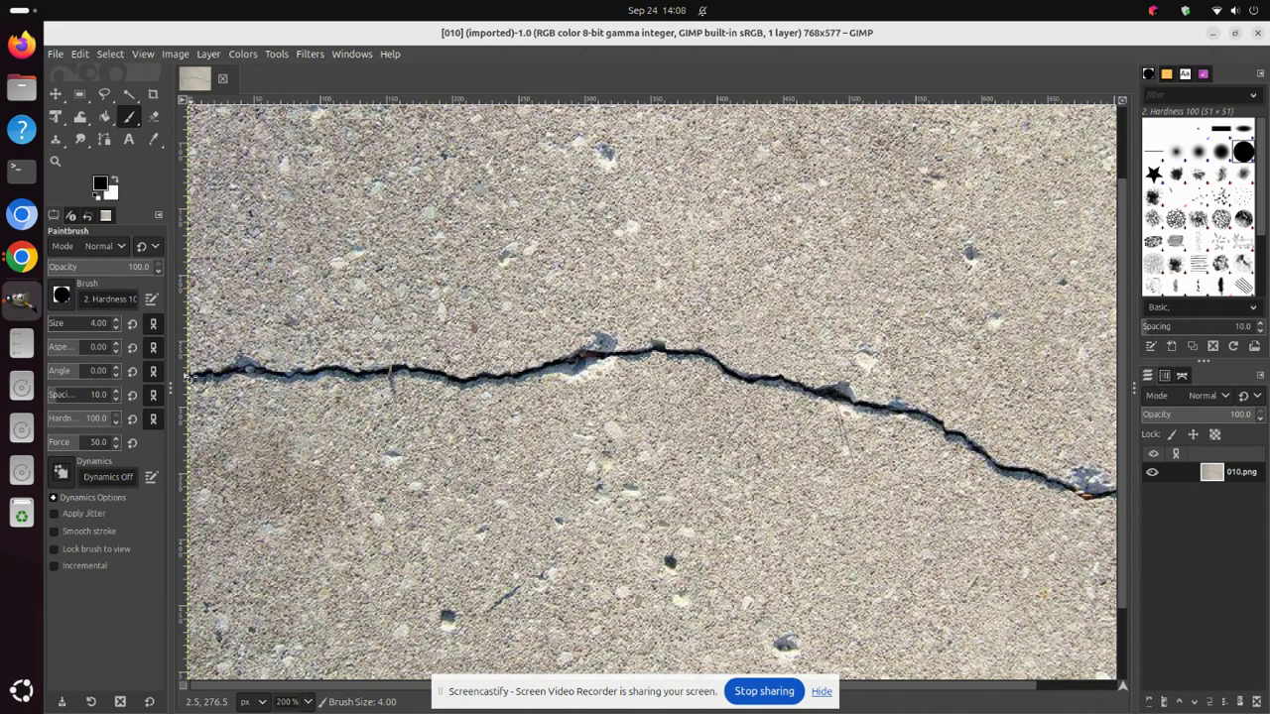
click(196, 375)
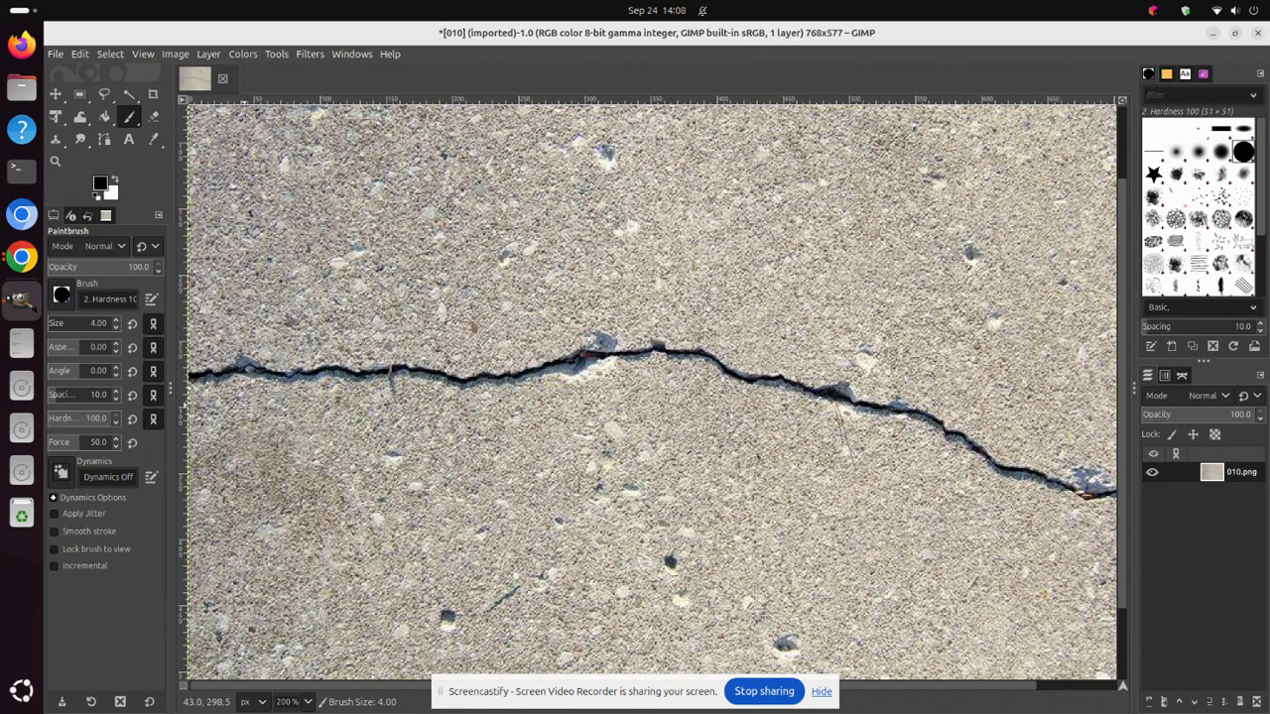
Step: Undo the stray dab and add a transparent layer named Layer above 010.png
key(ctrl+z)
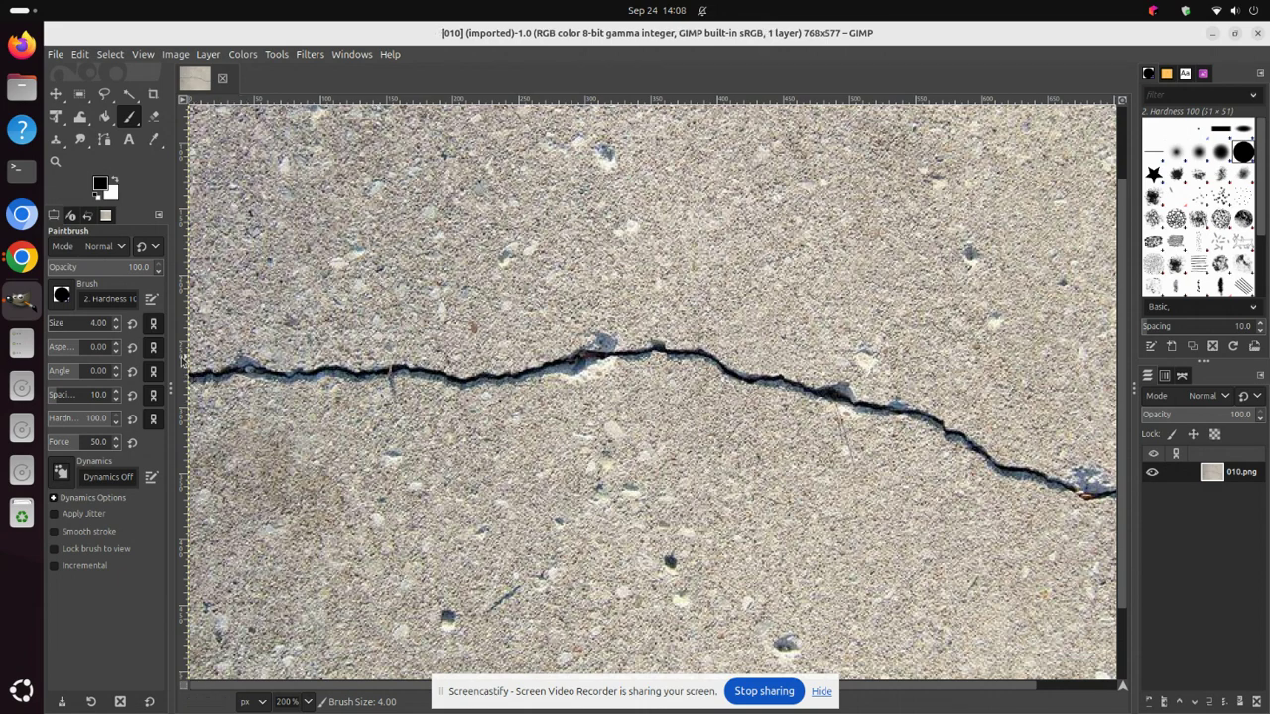
right_click(1210, 529)
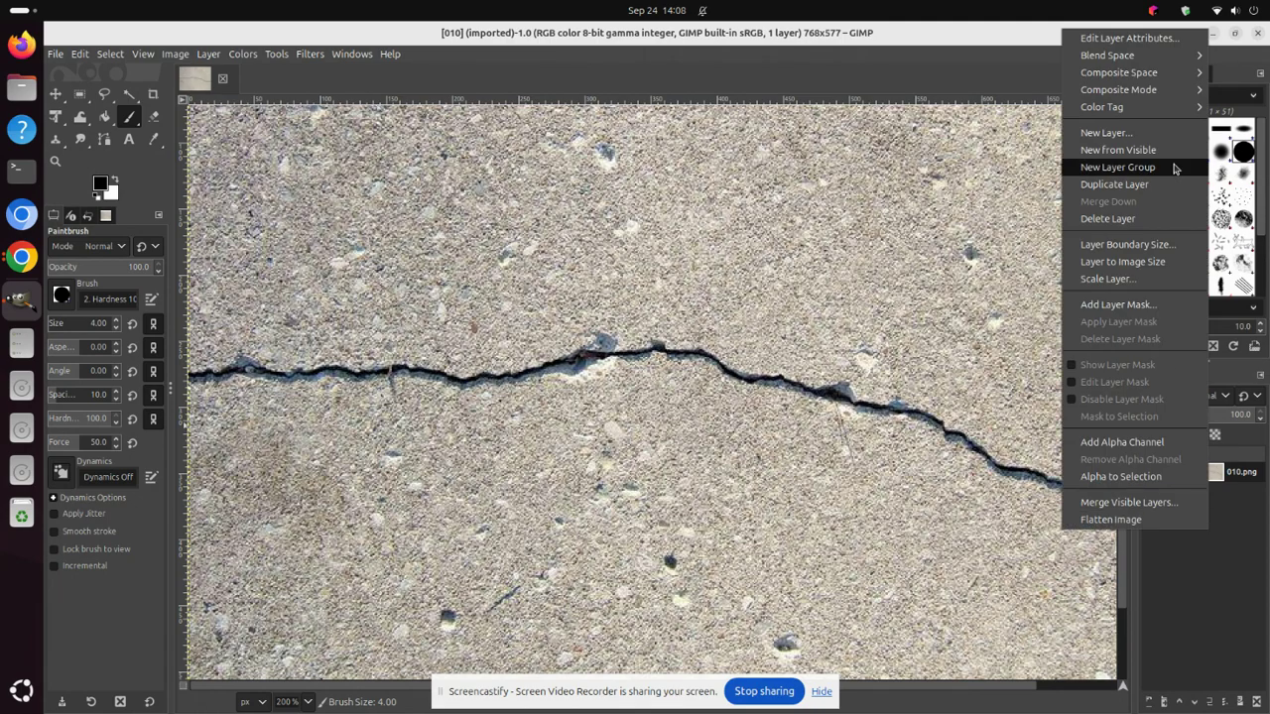
click(1145, 136)
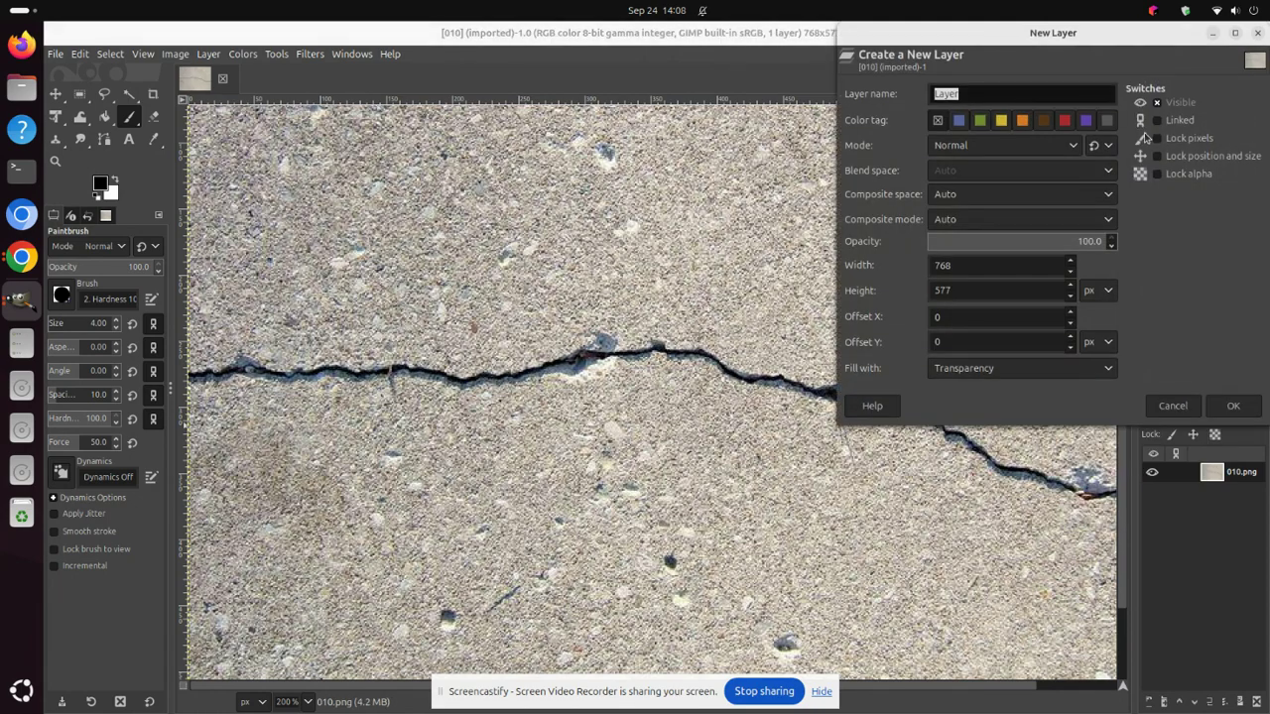
click(1232, 408)
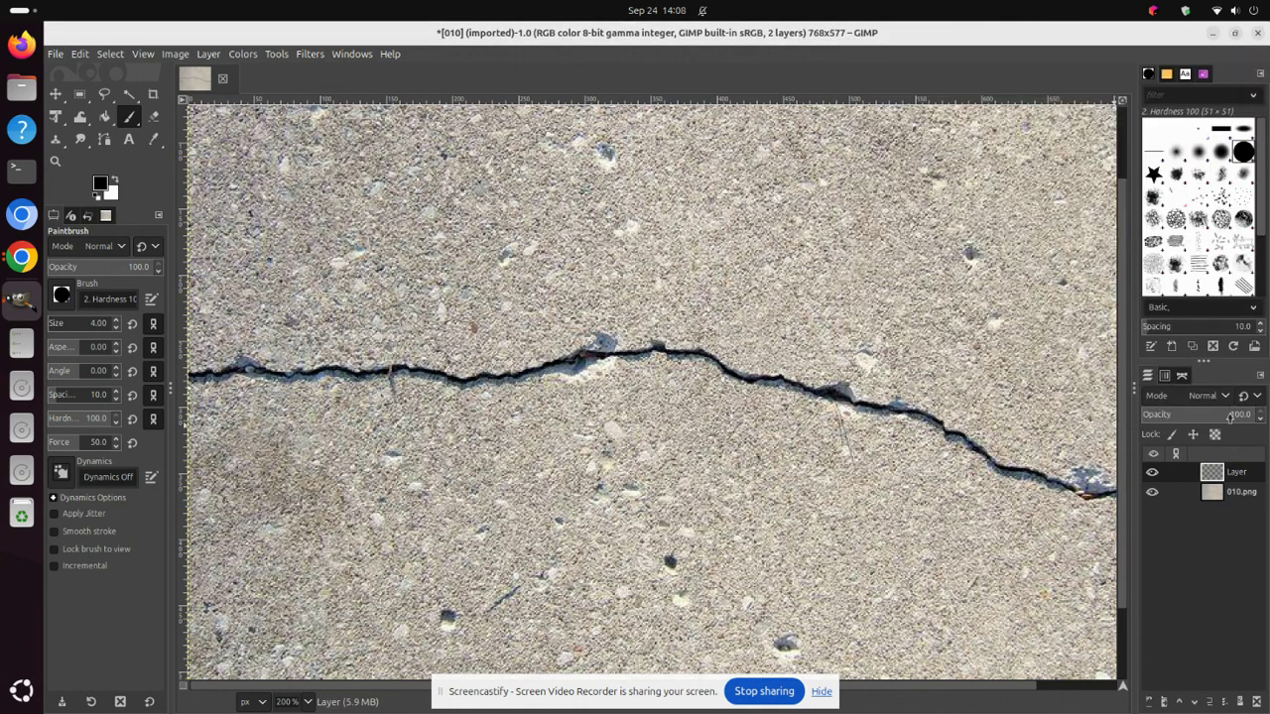
click(1153, 496)
click(1153, 496)
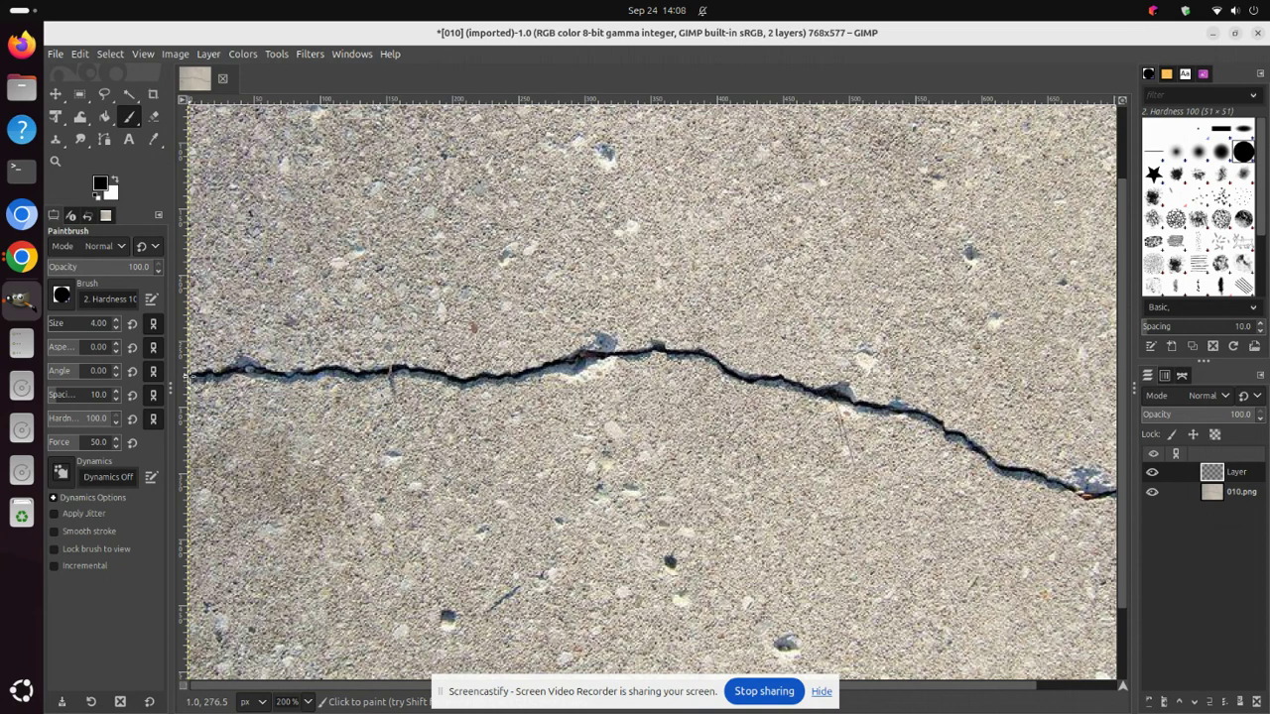
Step: Trace the crack in black with brush strokes from its left end rightward
drag(185, 375, 230, 371)
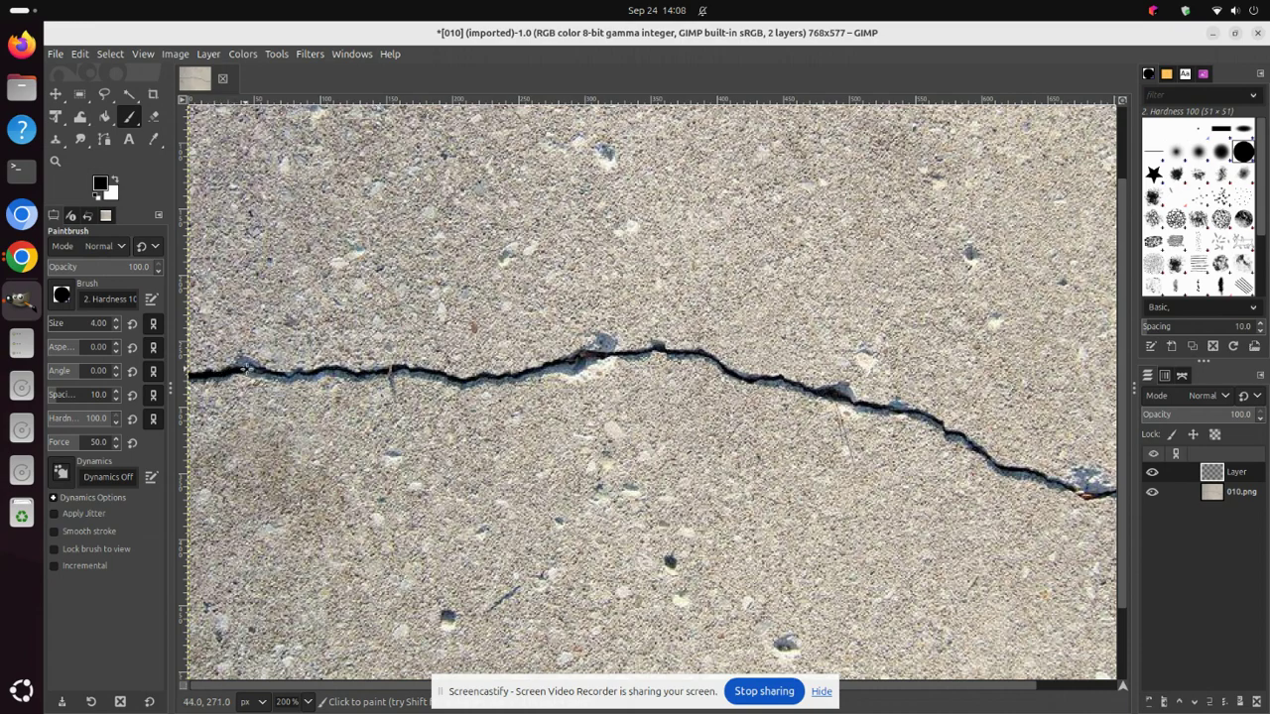
mouse_move(228, 372)
mouse_down()
mouse_move(515, 378)
mouse_move(665, 349)
mouse_move(843, 400)
mouse_up()
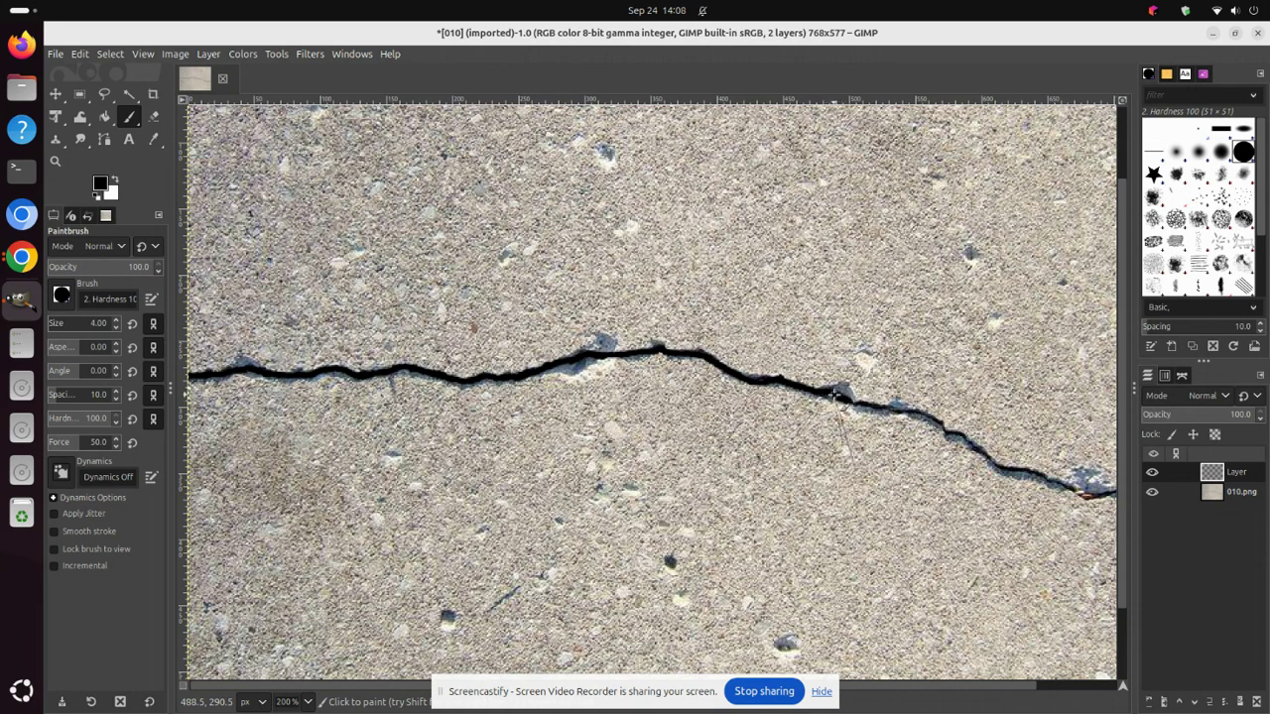
drag(831, 393, 977, 449)
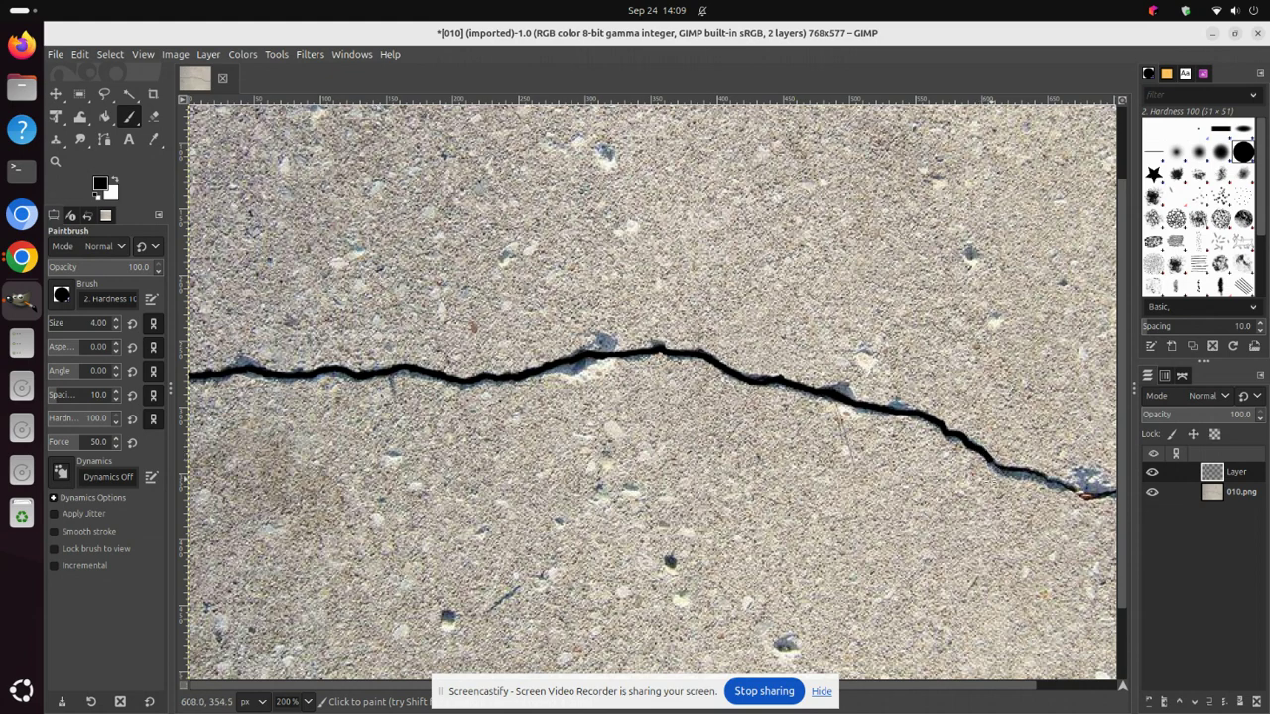
drag(905, 688, 944, 690)
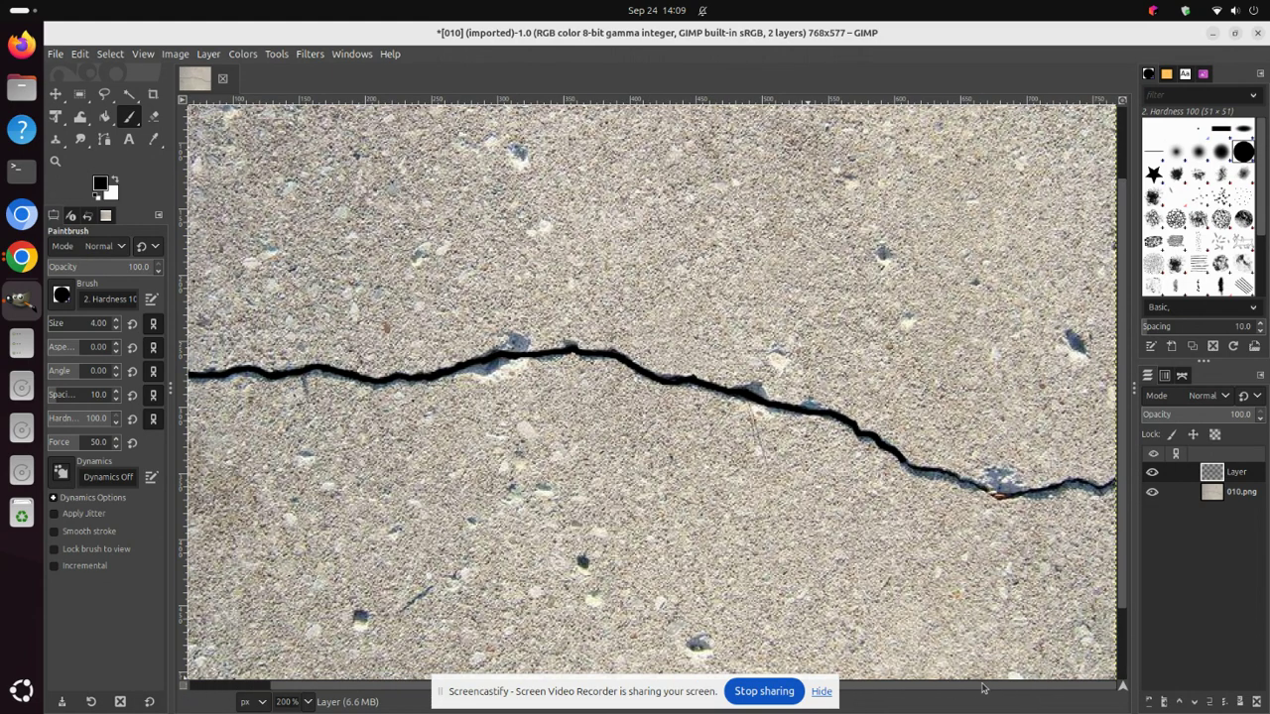
Step: Finish tracing the crack to the right edge and hide the 010.png photo layer
click(1152, 492)
click(1151, 492)
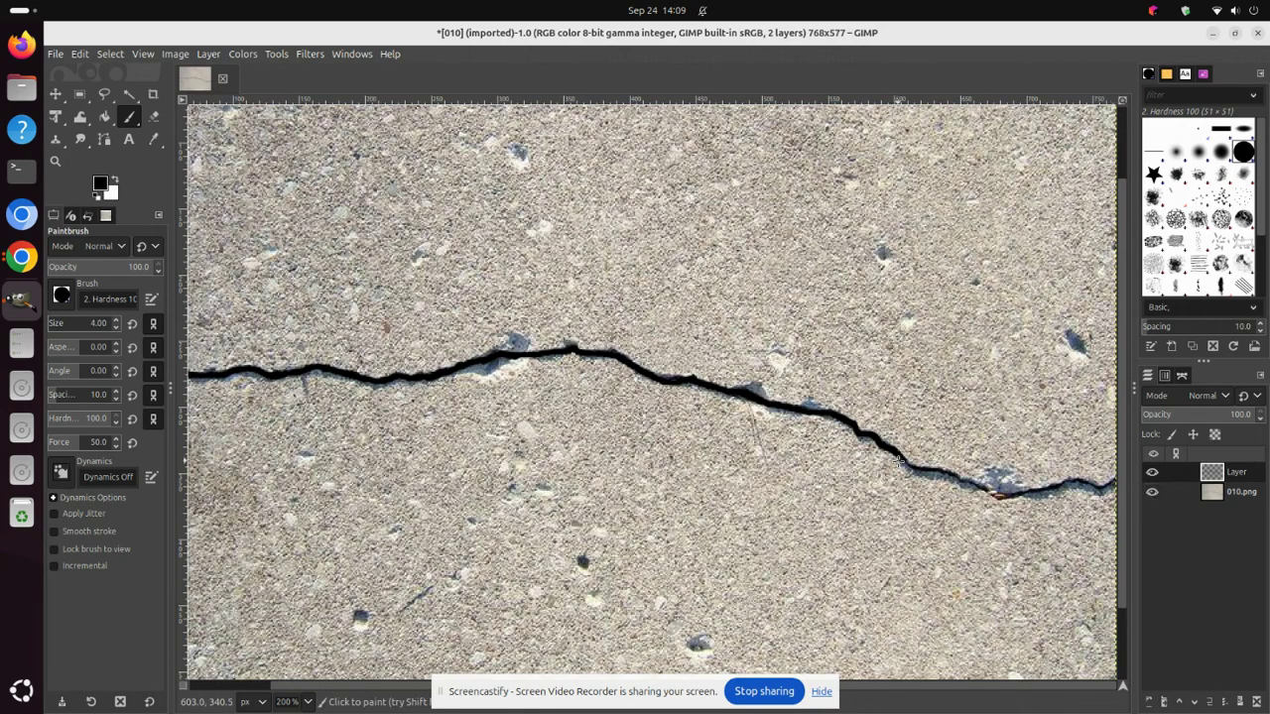
mouse_move(907, 463)
mouse_down()
mouse_move(1004, 500)
mouse_move(1110, 484)
mouse_up()
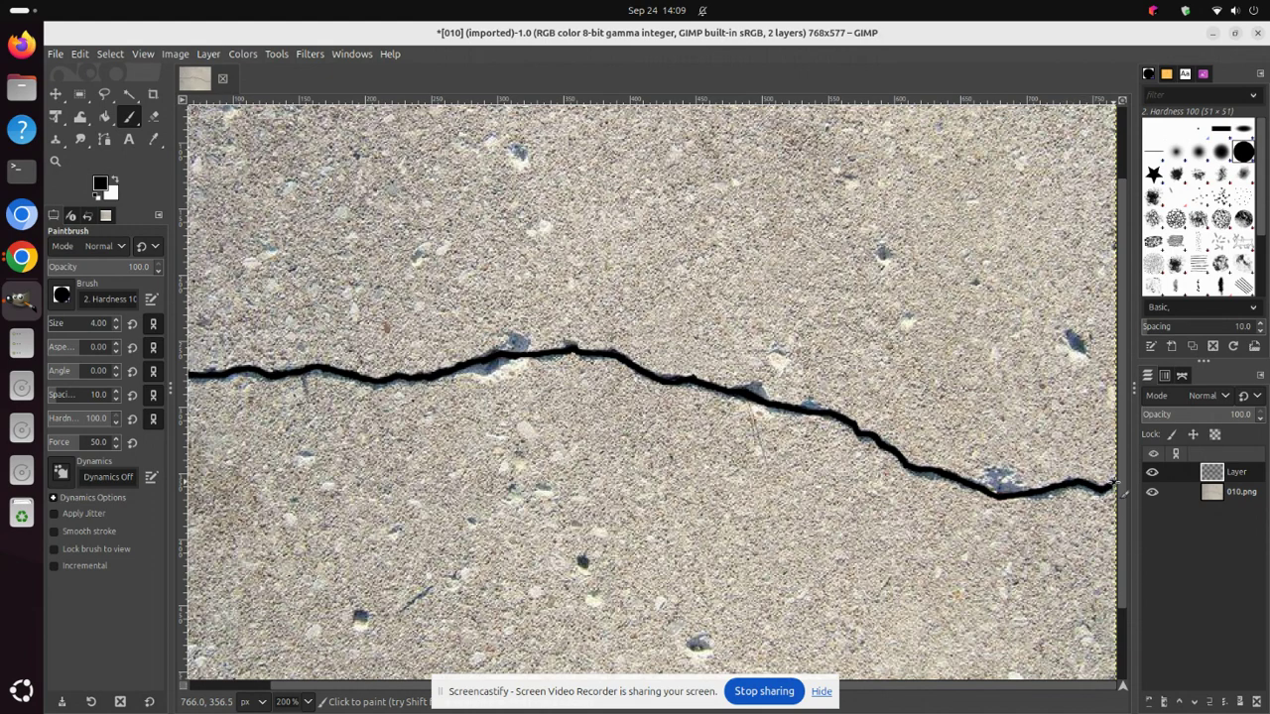
click(1151, 494)
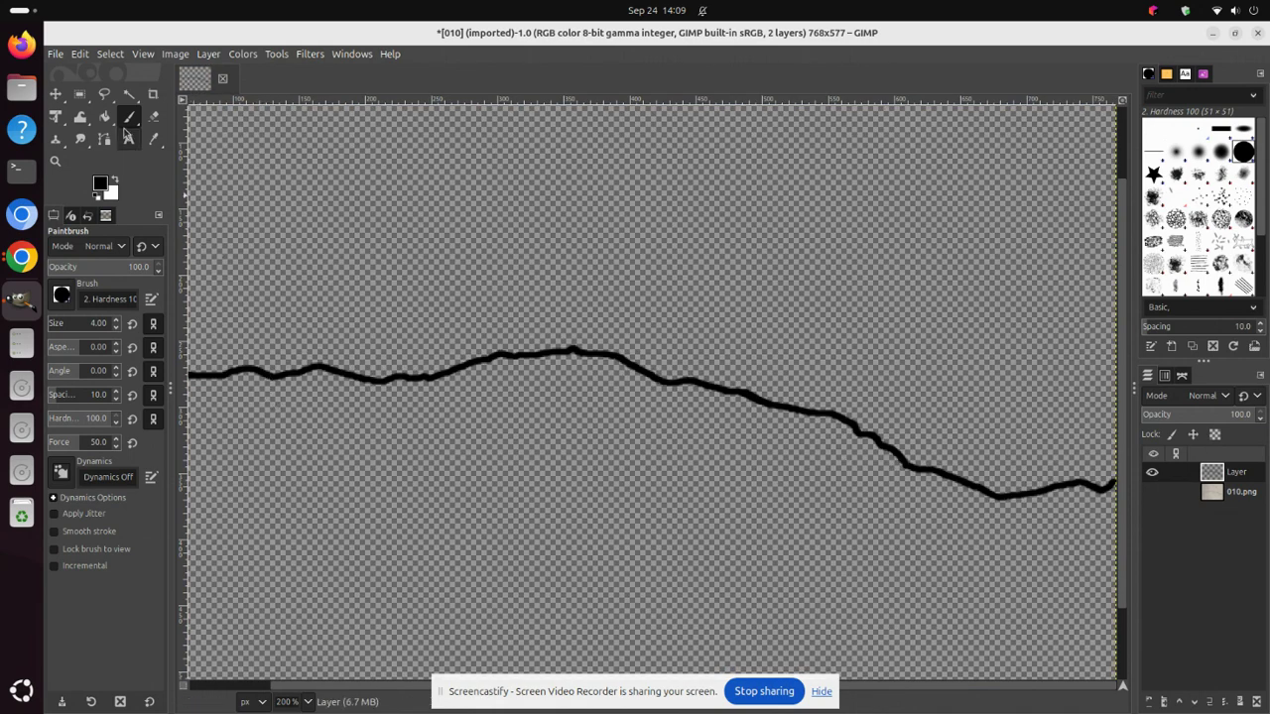
click(55, 55)
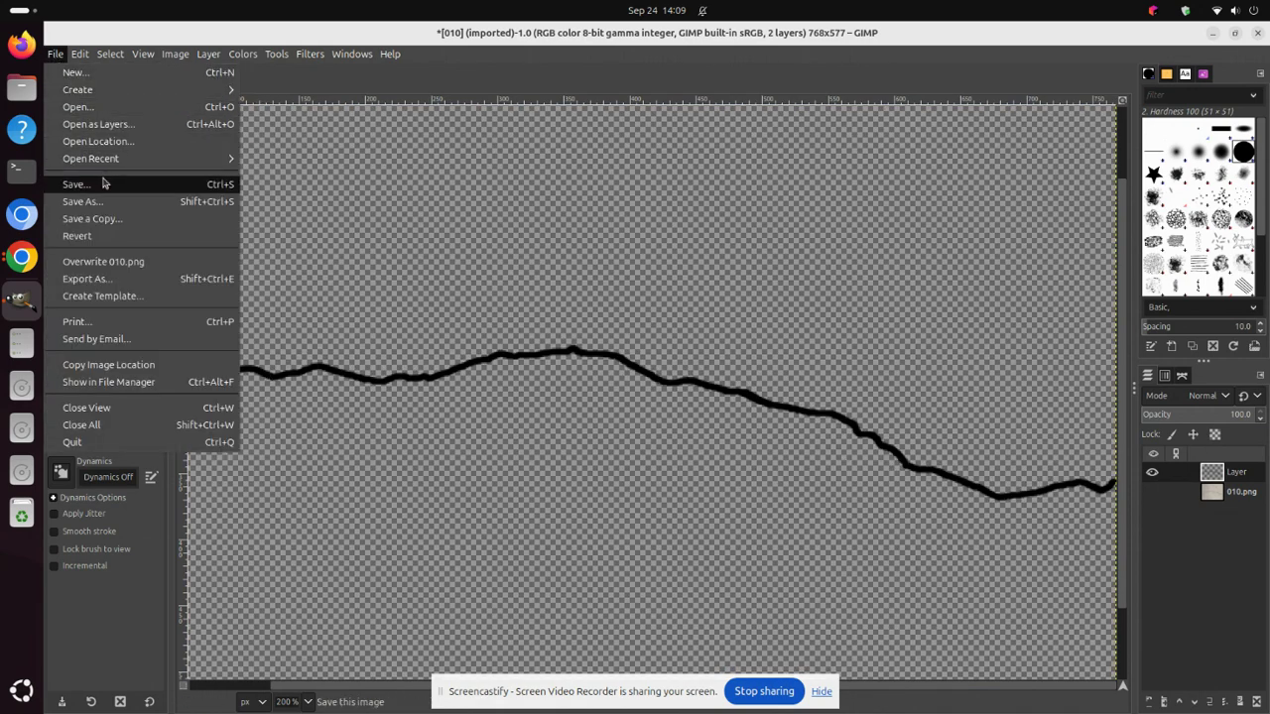
click(109, 278)
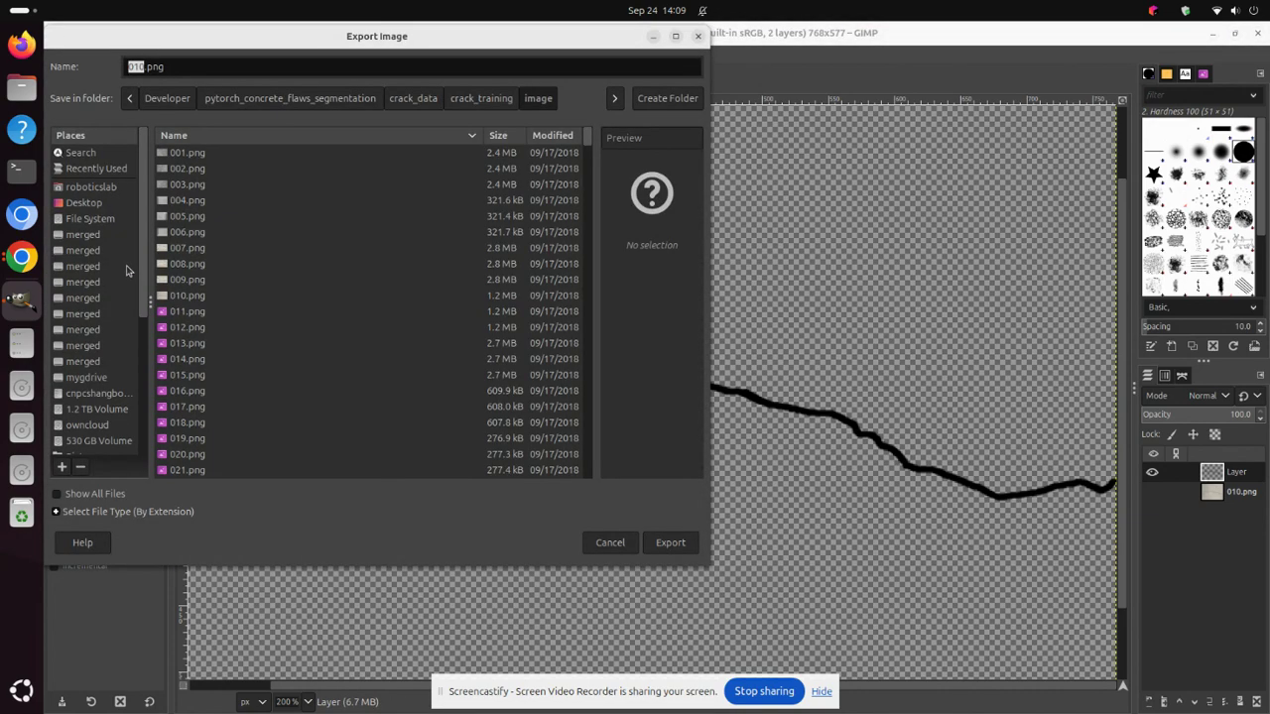
Step: Rename the export file to 010_GT.png, saving into the crack_training folder
key(Right)
text(_)
text(GT)
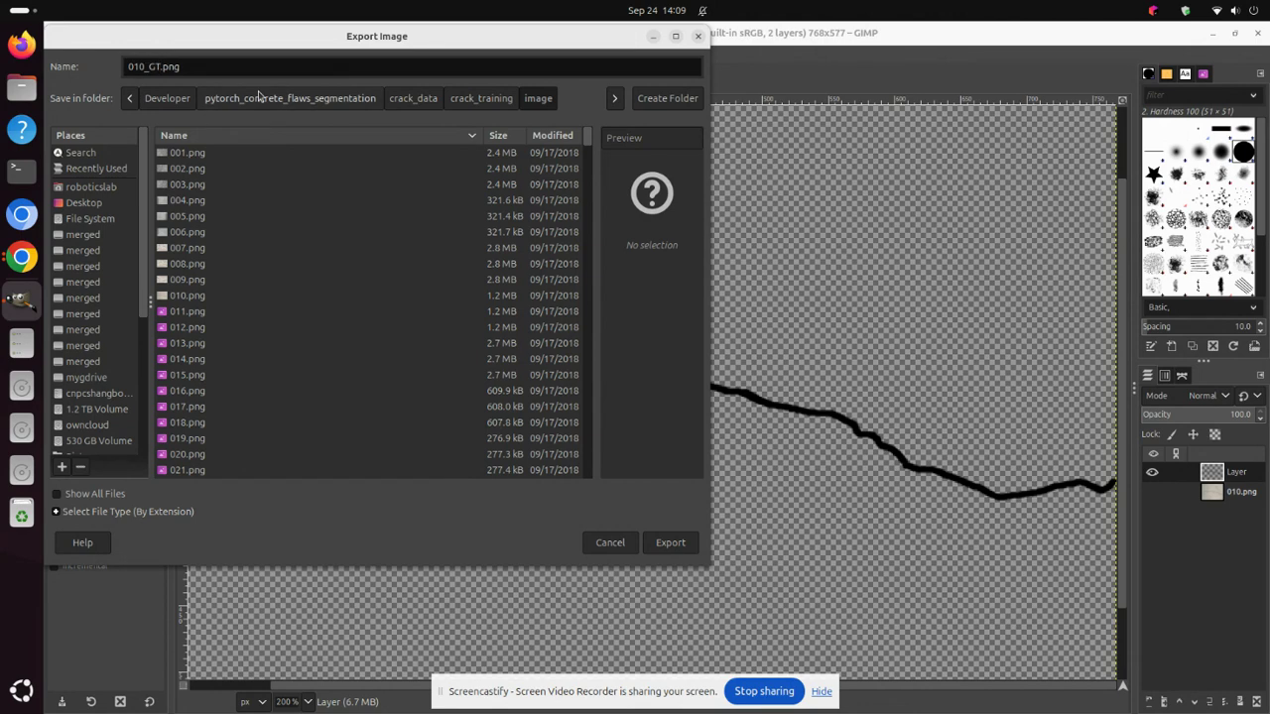
click(479, 100)
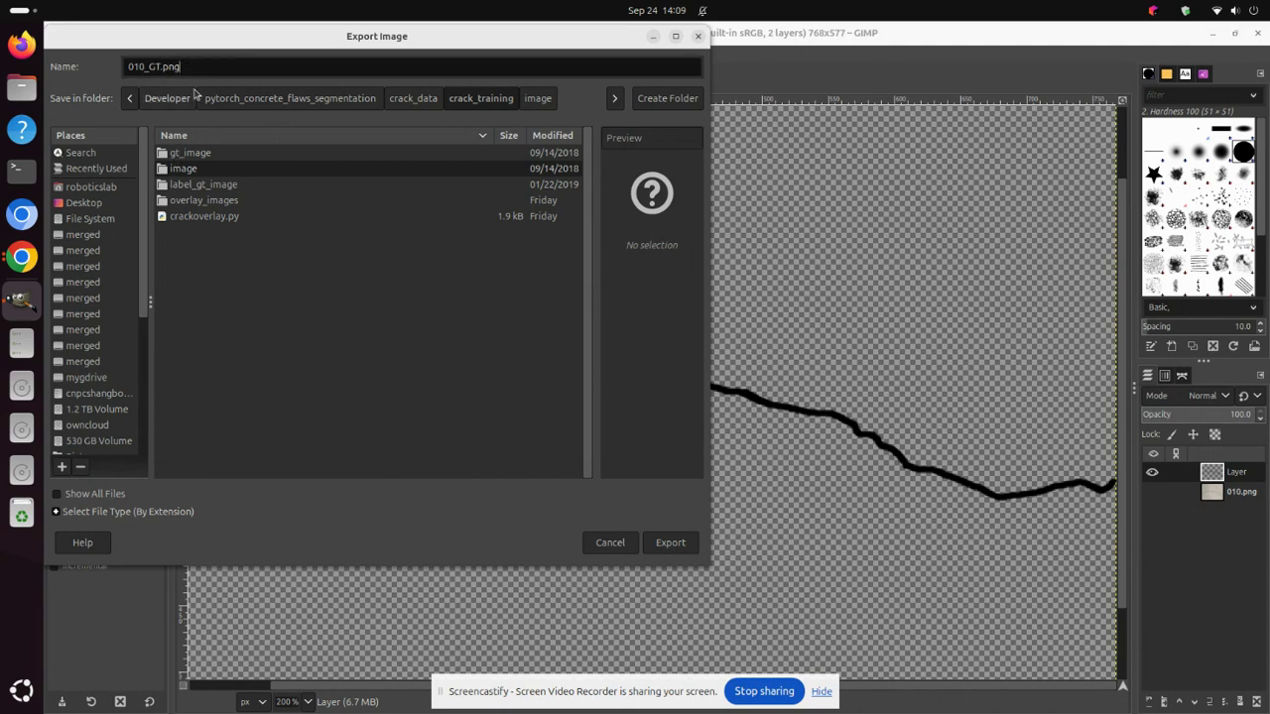
Step: Choose JPEG image as the export file type
click(58, 512)
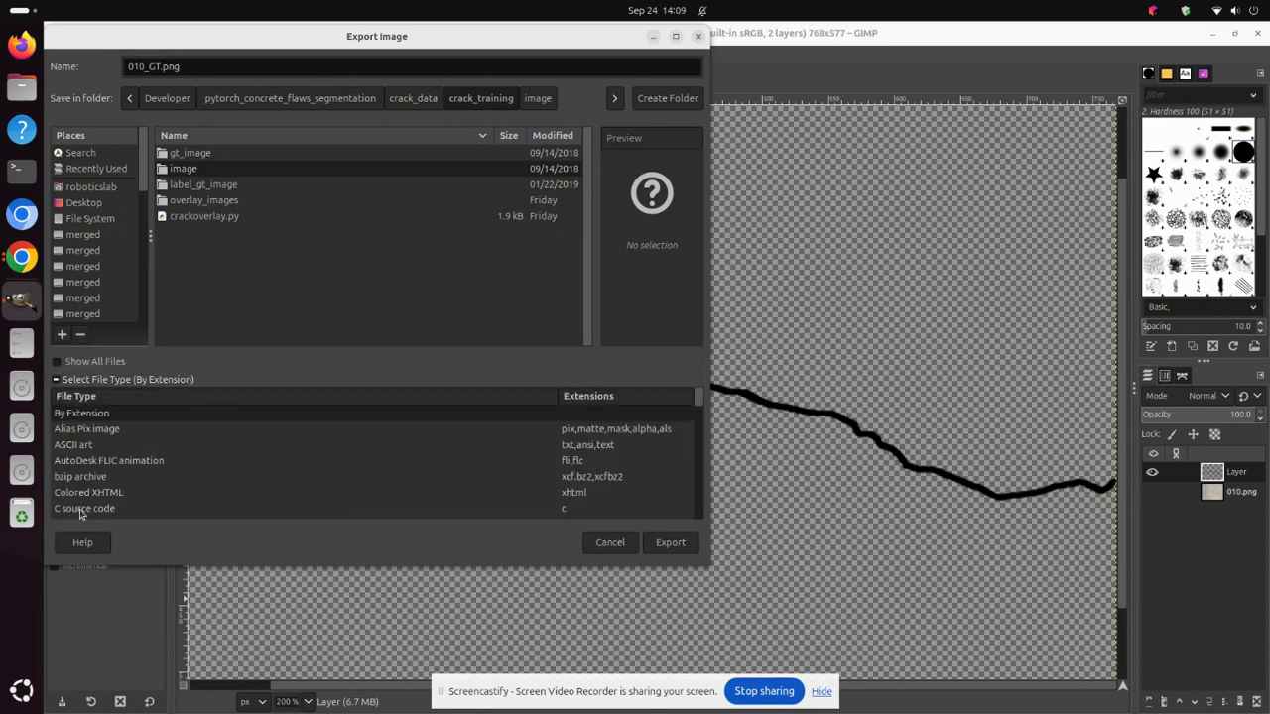
scroll(205, 478, down, 1)
scroll(204, 480, down, 2)
scroll(204, 481, down, 2)
scroll(205, 483, down, 2)
scroll(205, 482, down, 1)
scroll(205, 482, down, 2)
scroll(204, 482, down, 1)
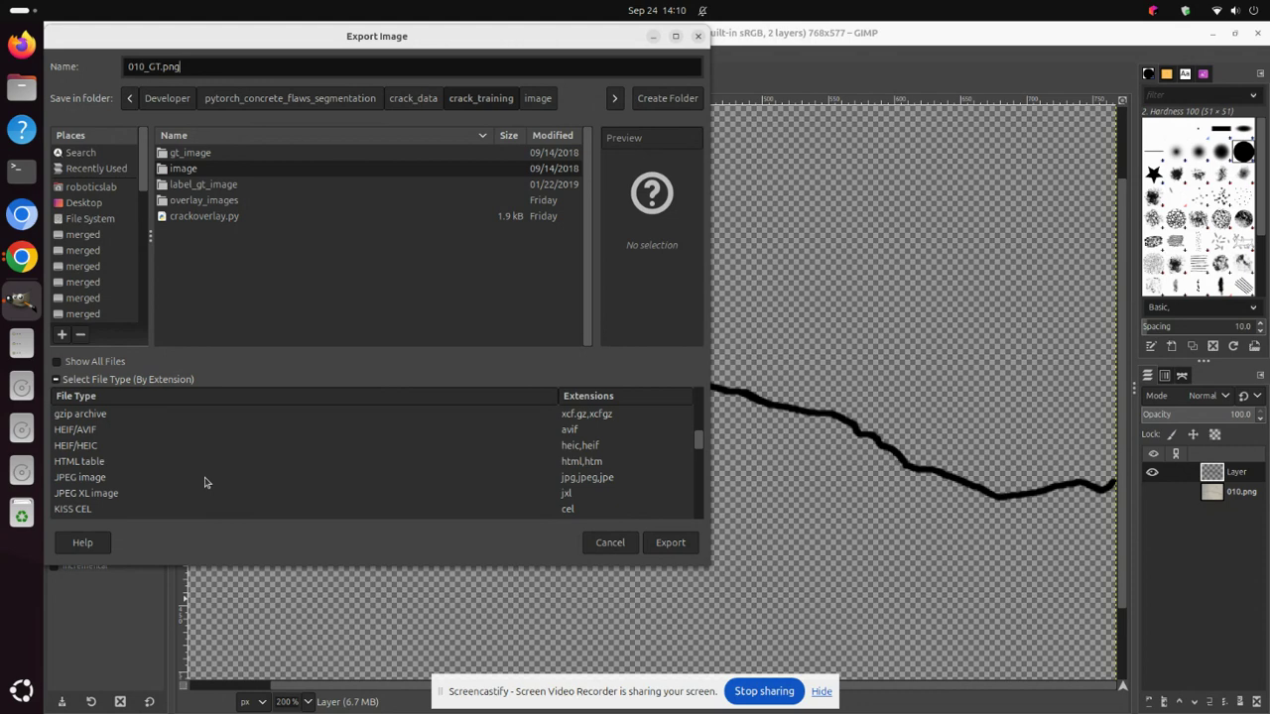
click(99, 480)
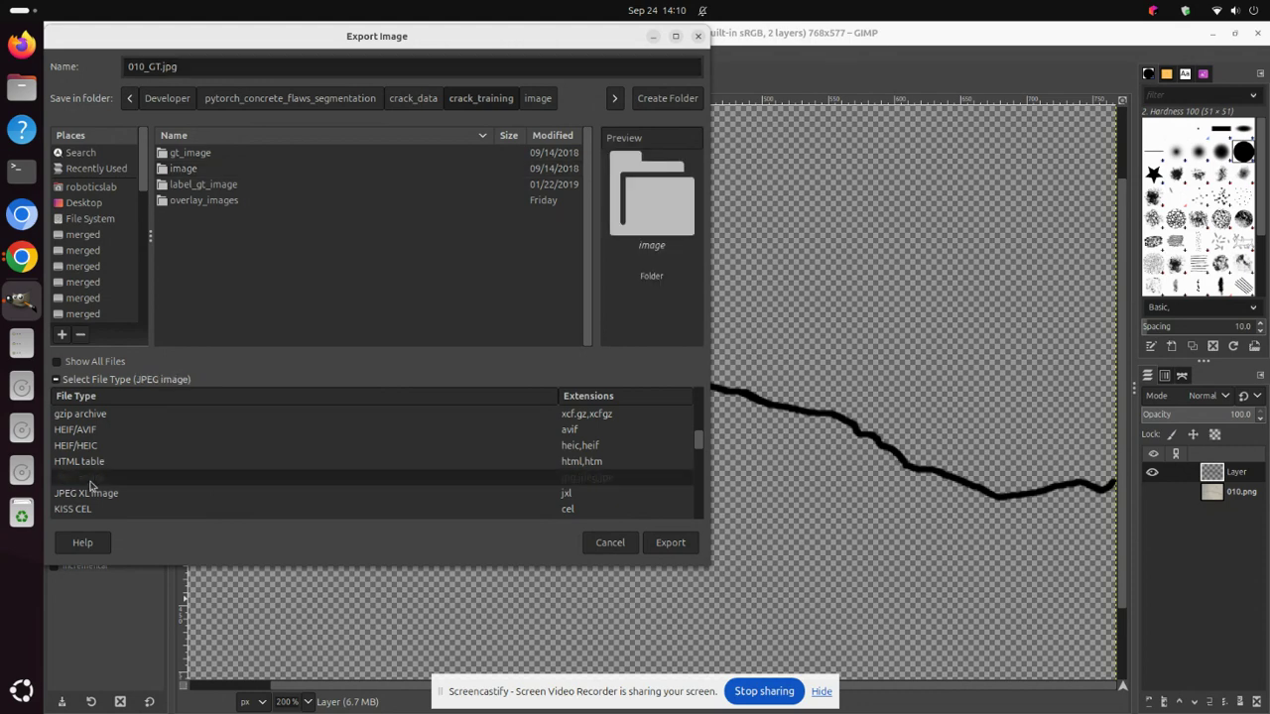
Step: Export 010_GT.jpg with JPEG quality set to 100
click(670, 544)
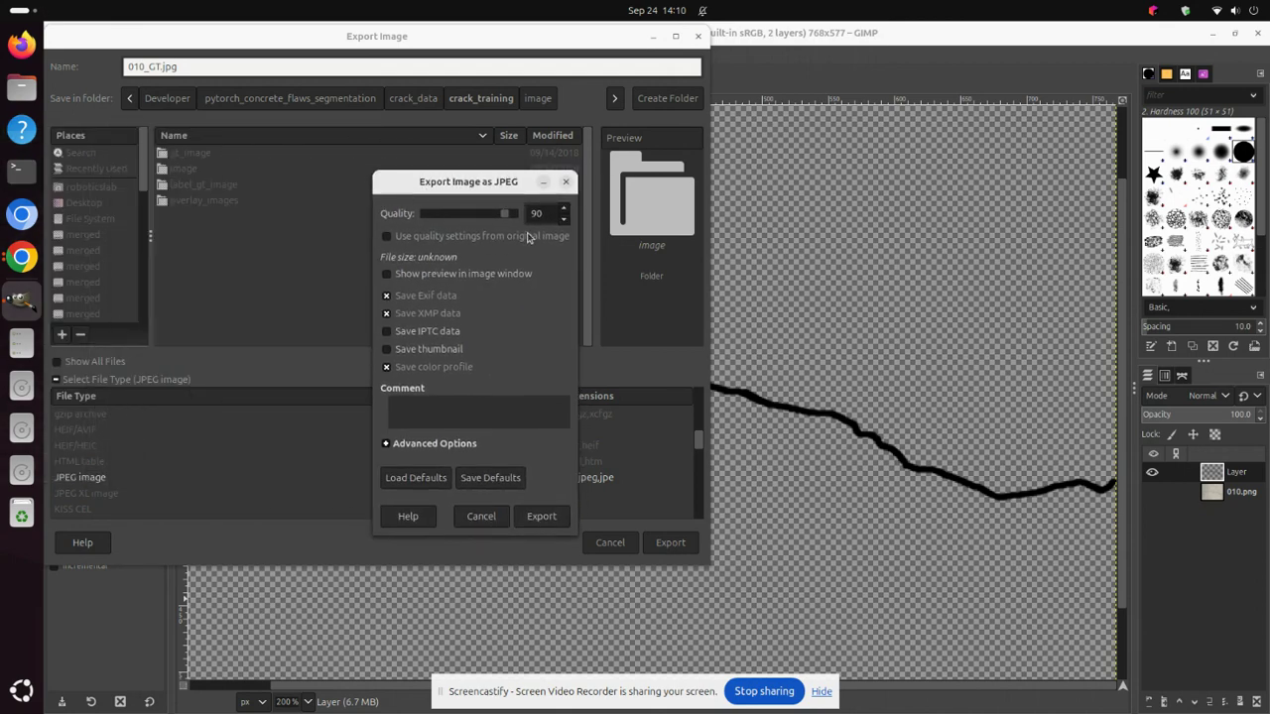
drag(507, 216, 542, 218)
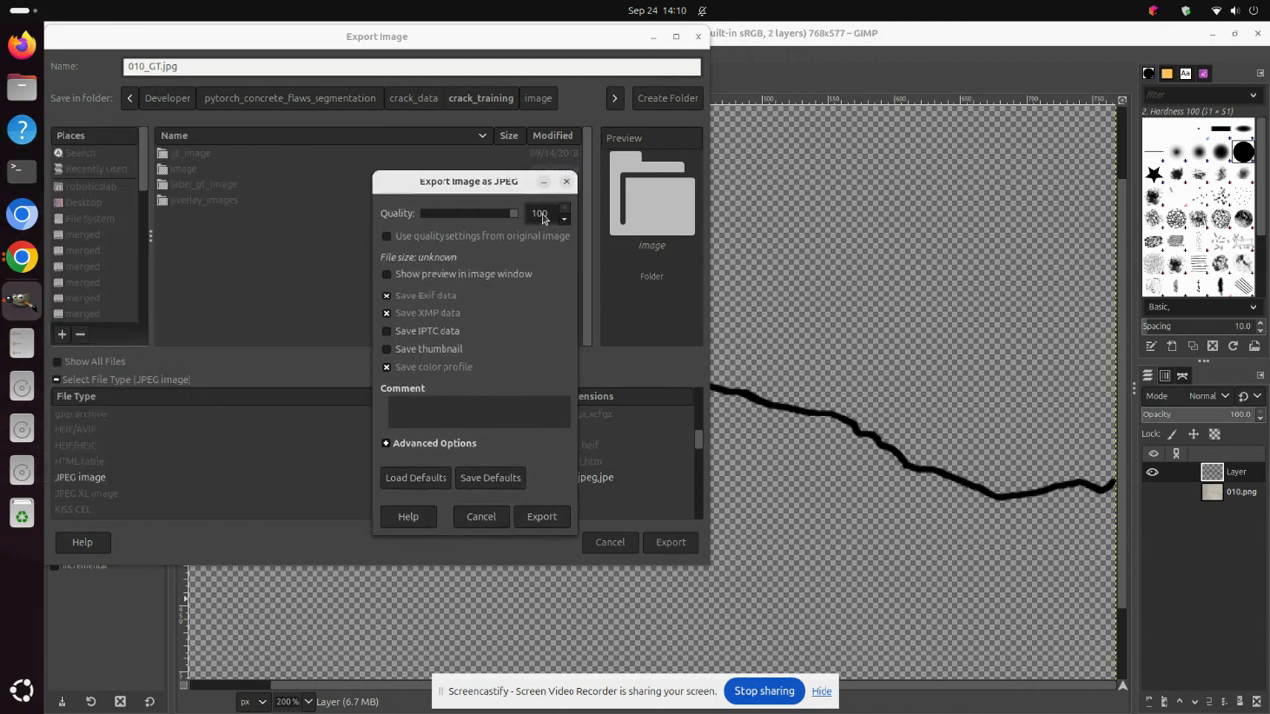
click(542, 517)
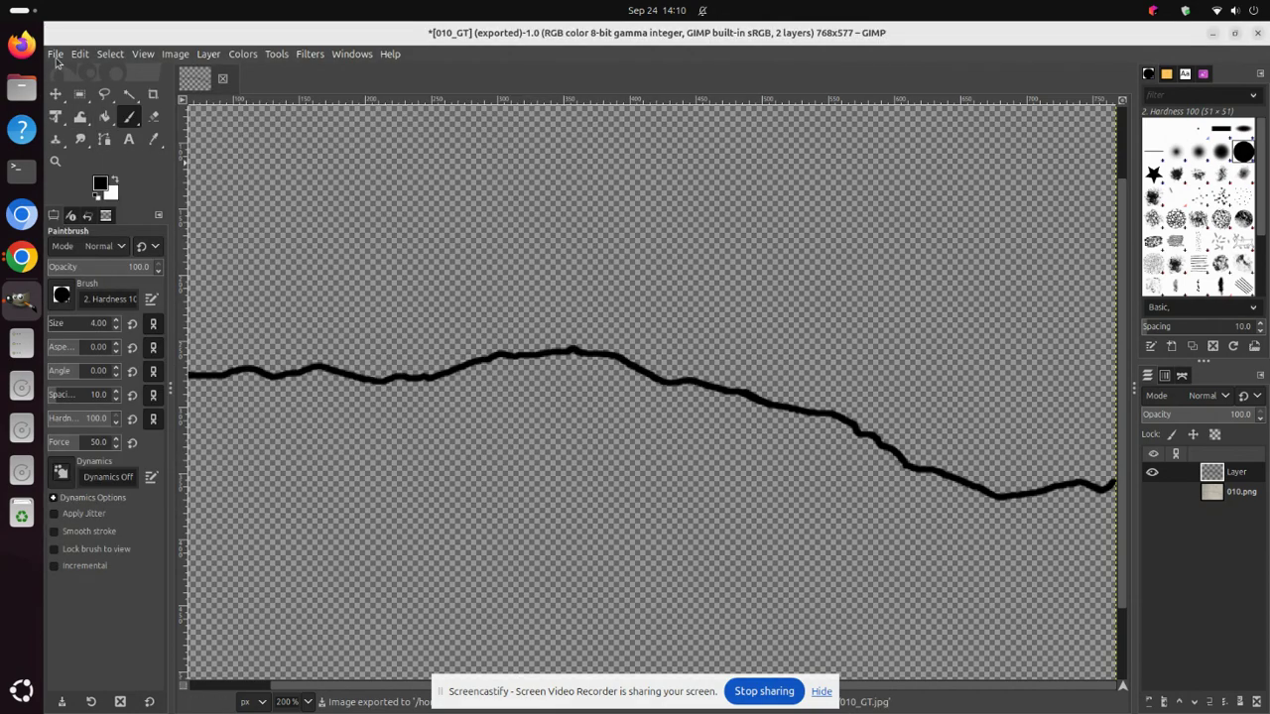
Step: Open 010_GT.jpg from crack_training to view the black crack on white
click(55, 55)
click(97, 111)
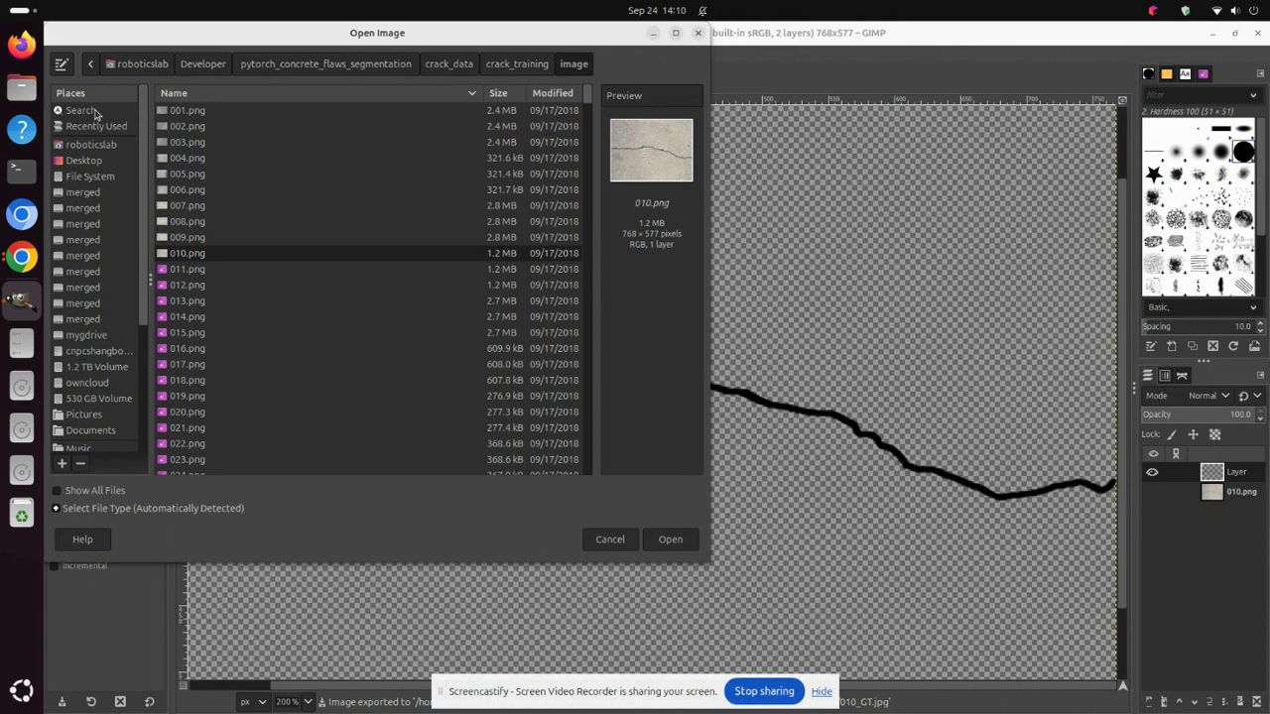
click(501, 68)
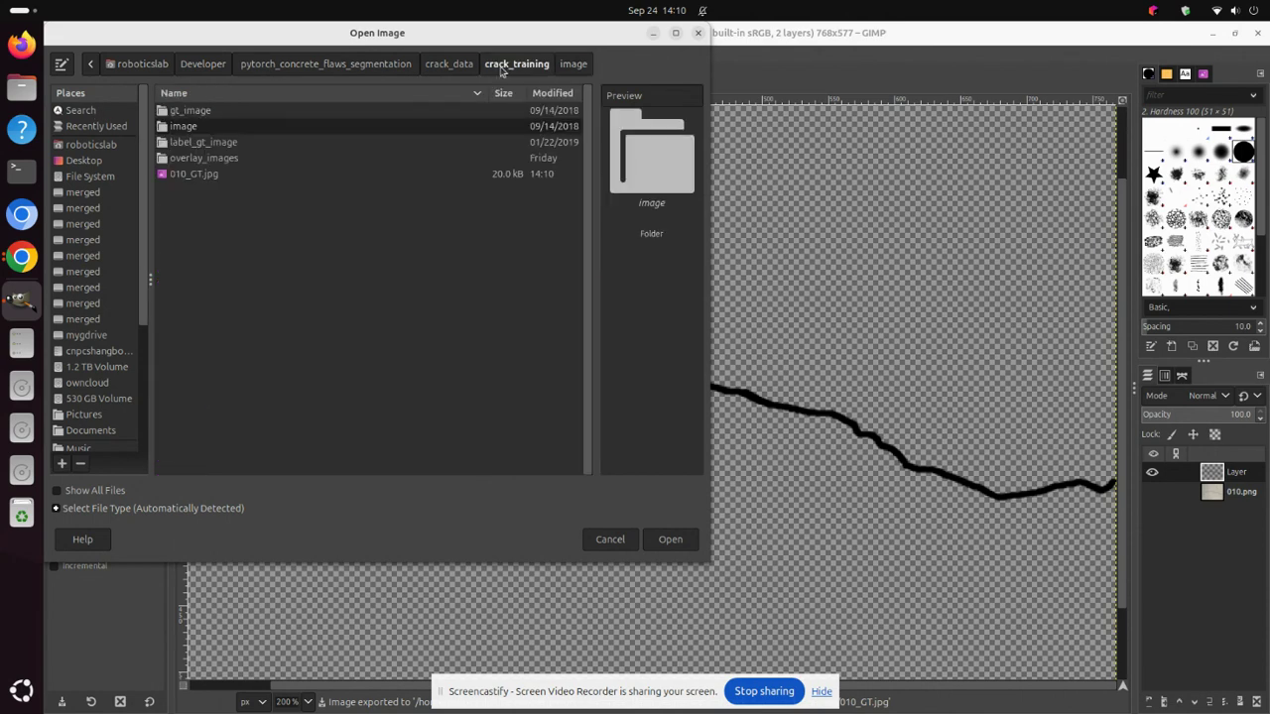
click(196, 174)
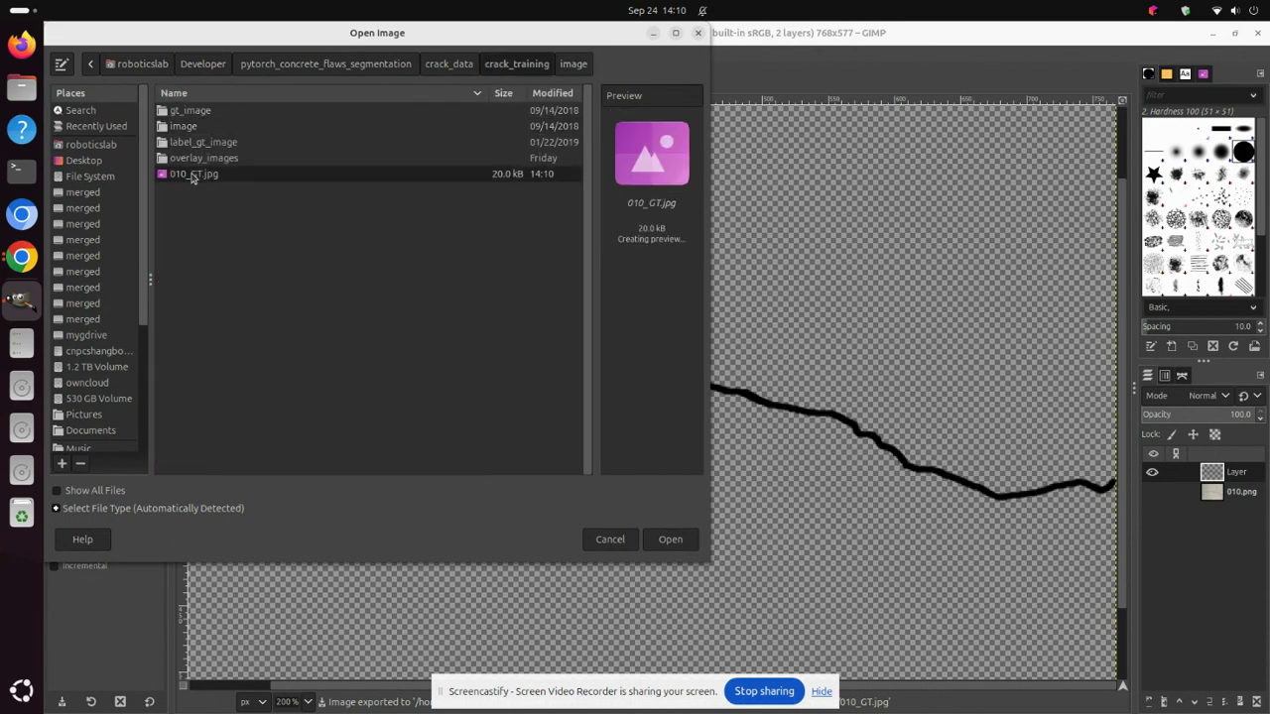
click(668, 545)
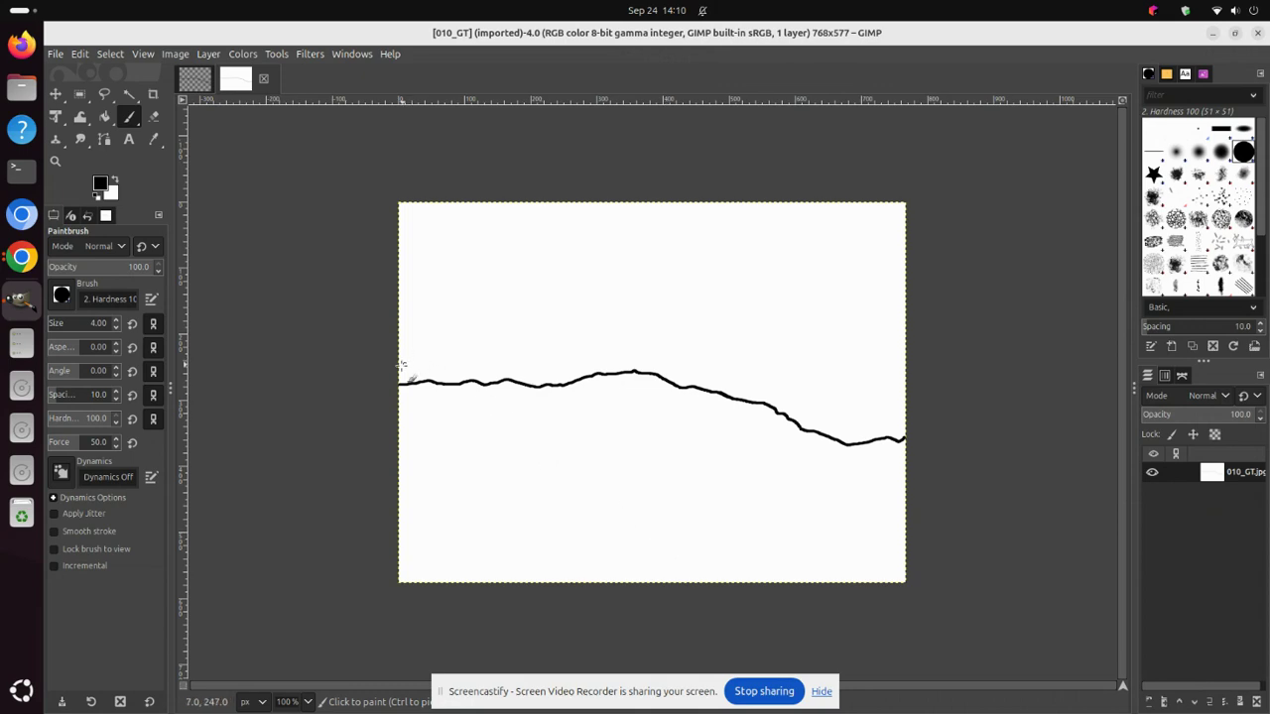